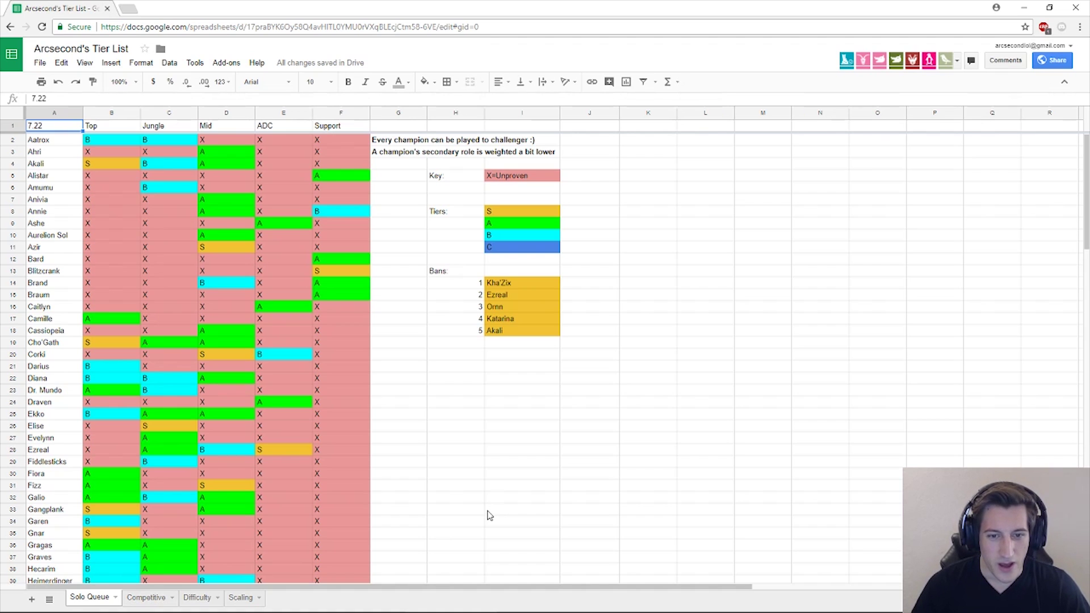
Look through the Solo Queue tier list down to the last champions and return to its beginning
{"action": "scroll", "coordinate": [342, 450], "scroll_direction": "down", "scroll_amount": 19}
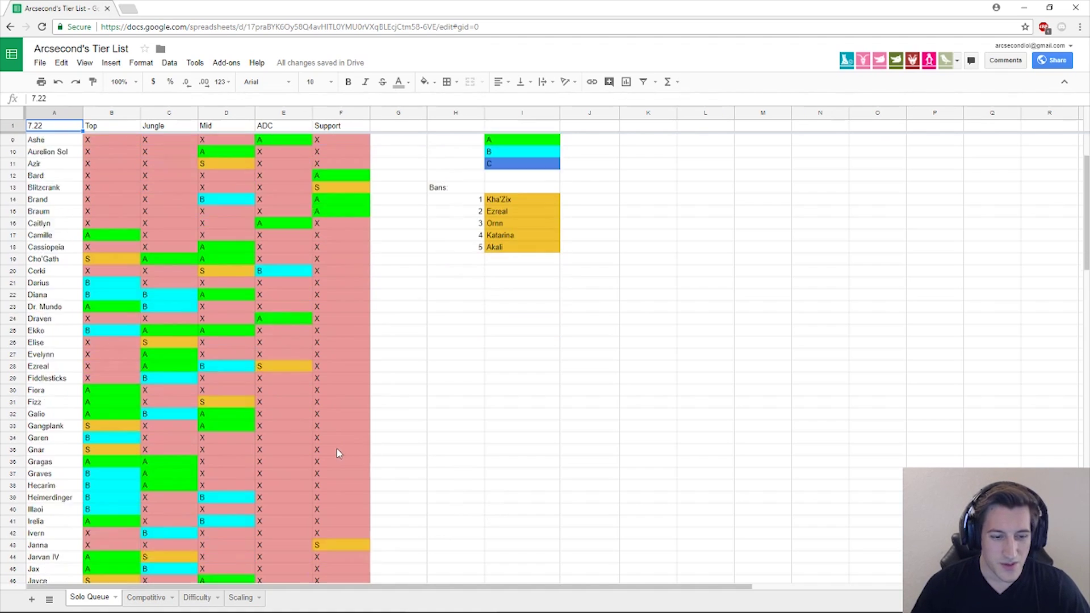
{"action": "scroll", "coordinate": [416, 469], "scroll_direction": "down", "scroll_amount": 13}
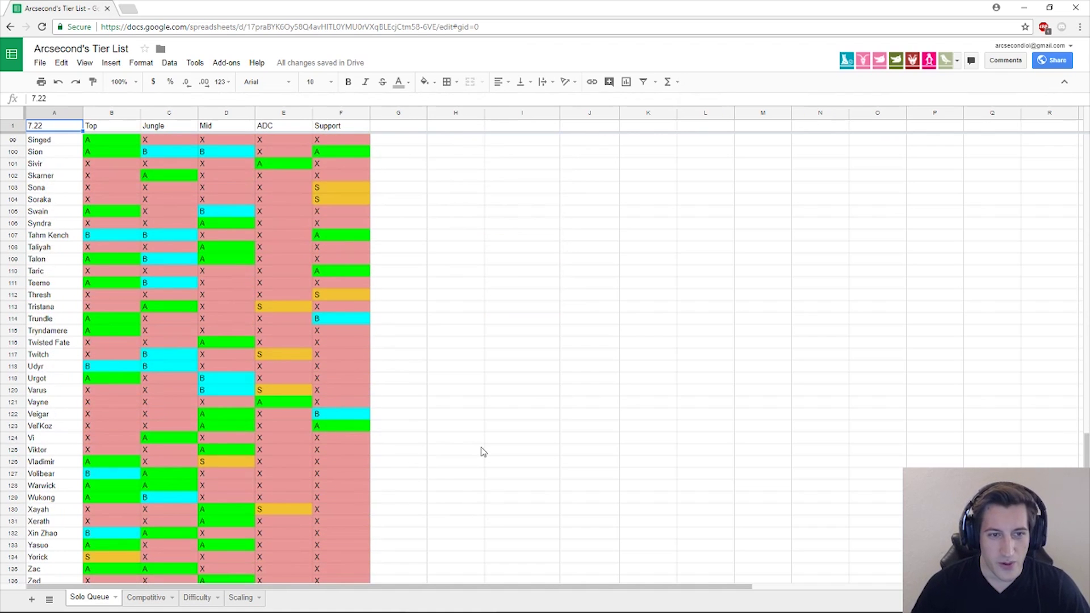
{"action": "scroll", "coordinate": [483, 452], "scroll_direction": "up", "scroll_amount": 19}
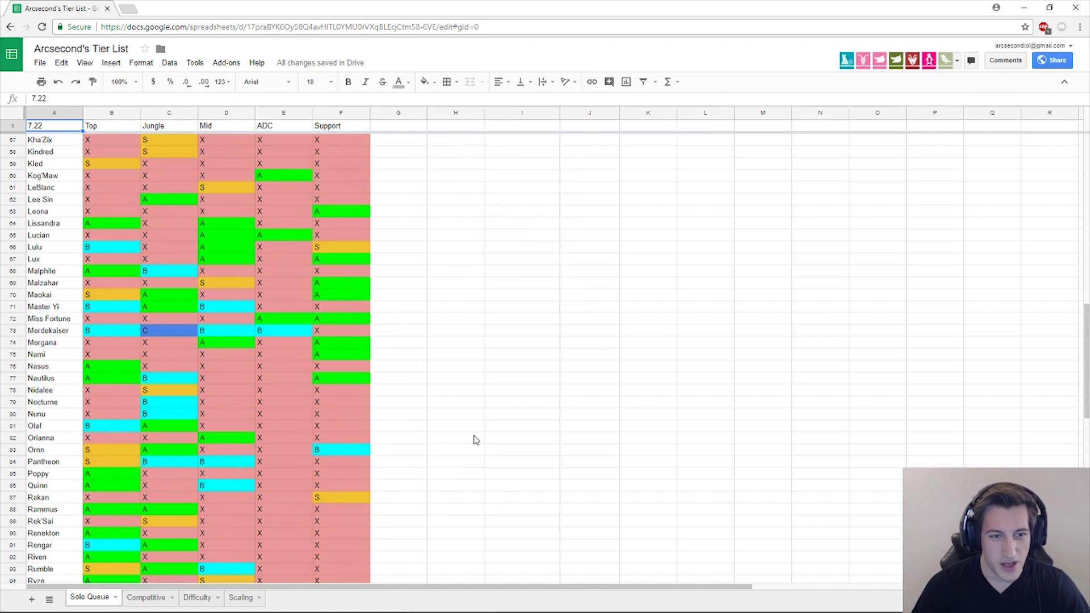
{"action": "scroll", "coordinate": [471, 432], "scroll_direction": "up", "scroll_amount": 13}
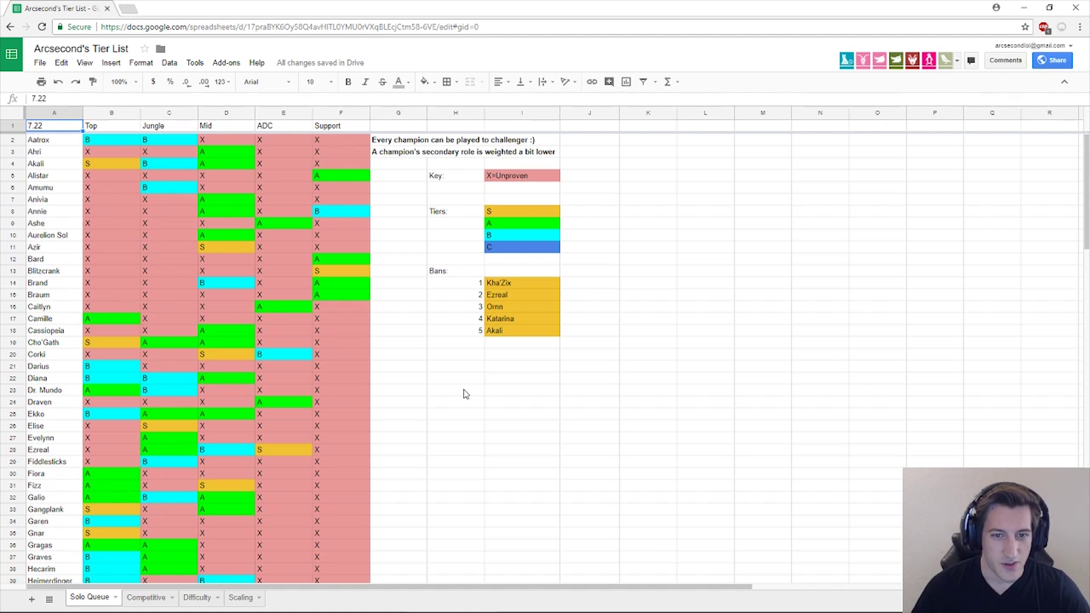
View the Competitive sheet's tiers and bans, and return to the first champions of the Solo Queue sheet
{"action": "left_click", "coordinate": [141, 597]}
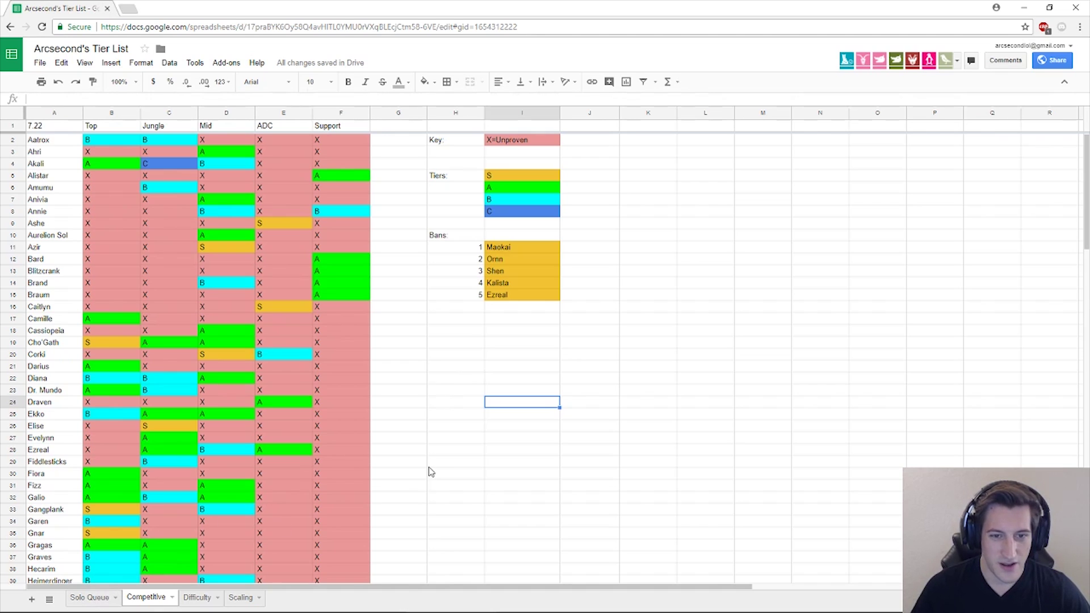
{"action": "left_click", "coordinate": [91, 597]}
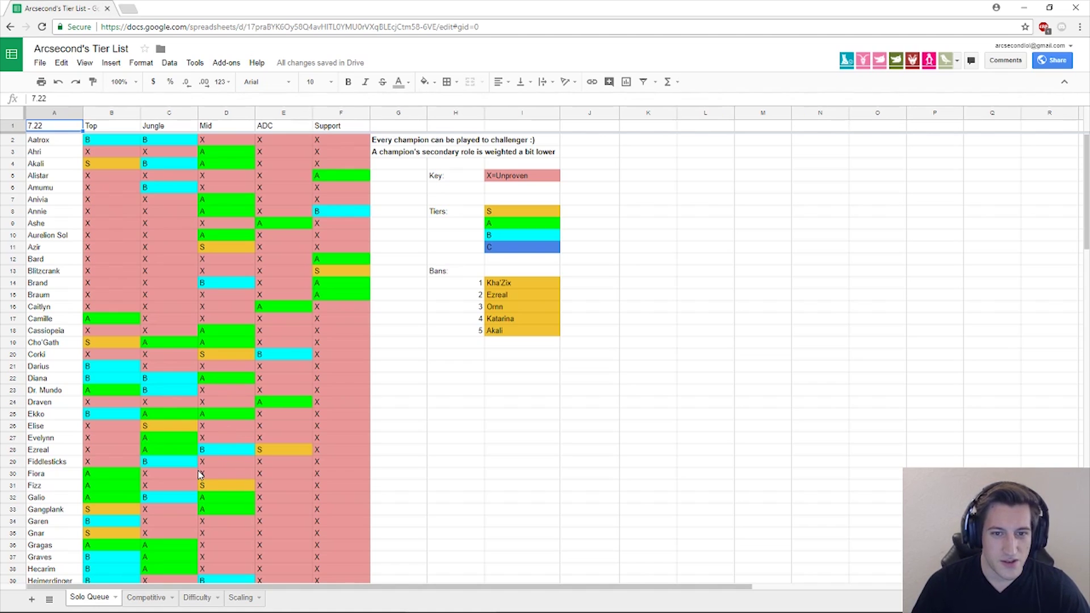
{"action": "scroll", "coordinate": [162, 554], "scroll_direction": "down", "scroll_amount": 1}
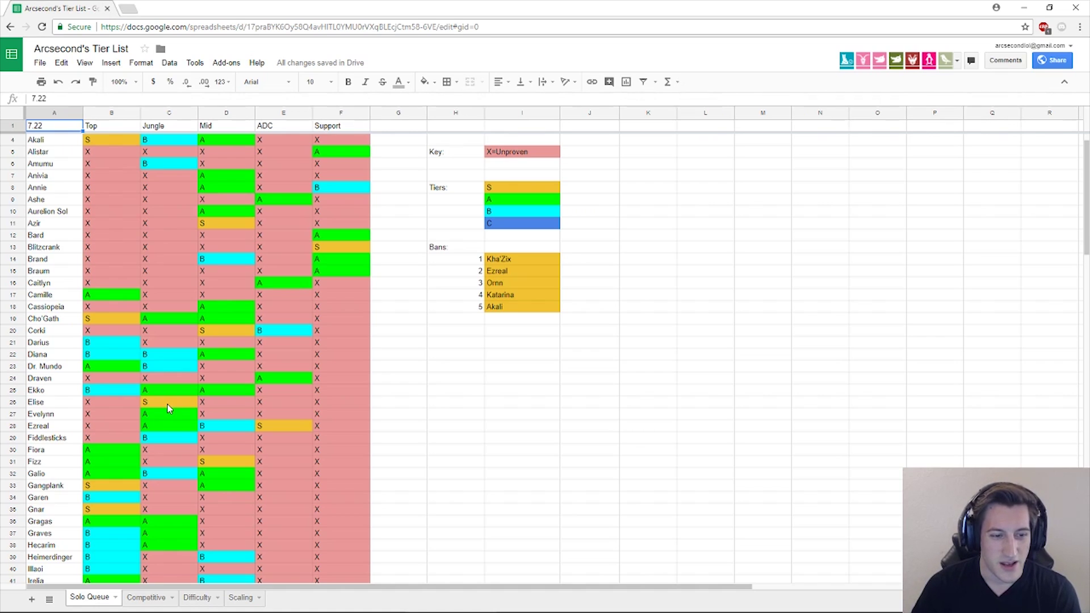
{"action": "scroll", "coordinate": [199, 435], "scroll_direction": "up", "scroll_amount": 1}
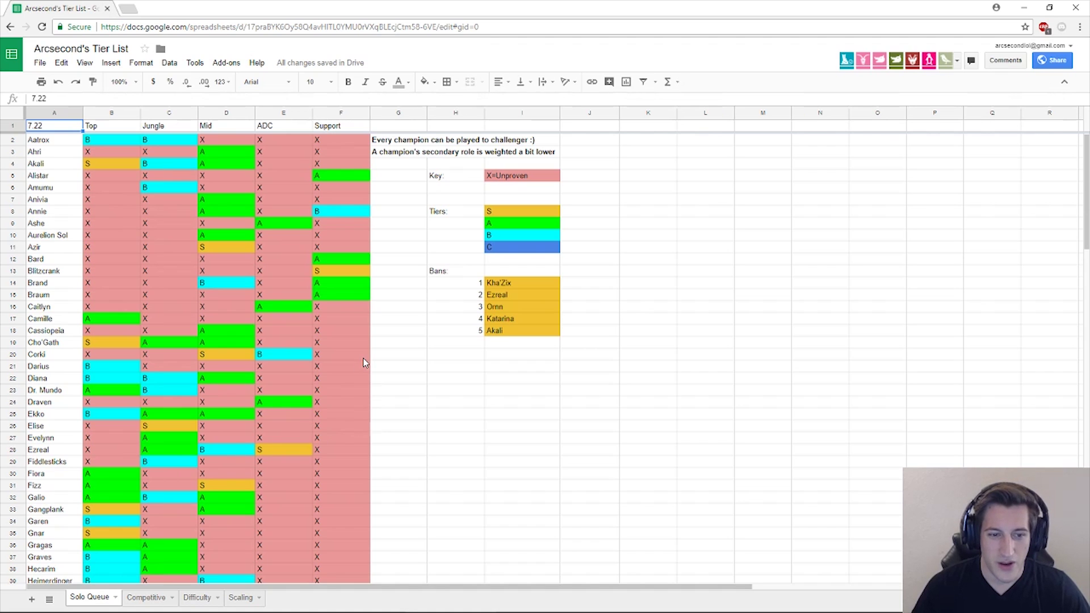
Examine the Solo Queue role ratings down the champion list and select Tristana's Jungle rating
{"action": "scroll", "coordinate": [363, 358], "scroll_direction": "down", "scroll_amount": 10}
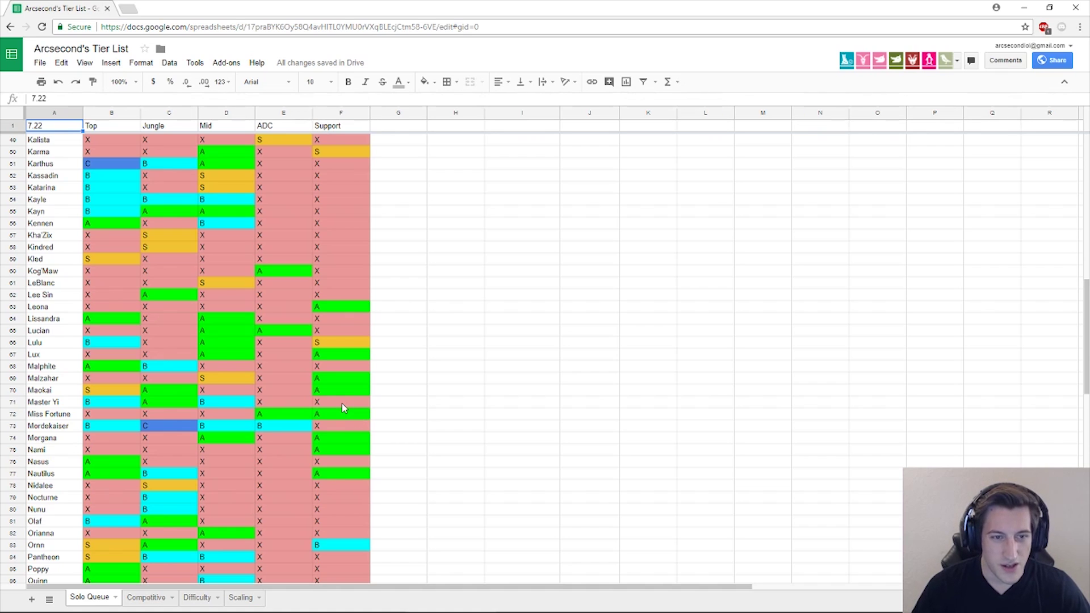
{"action": "scroll", "coordinate": [340, 404], "scroll_direction": "up", "scroll_amount": 3}
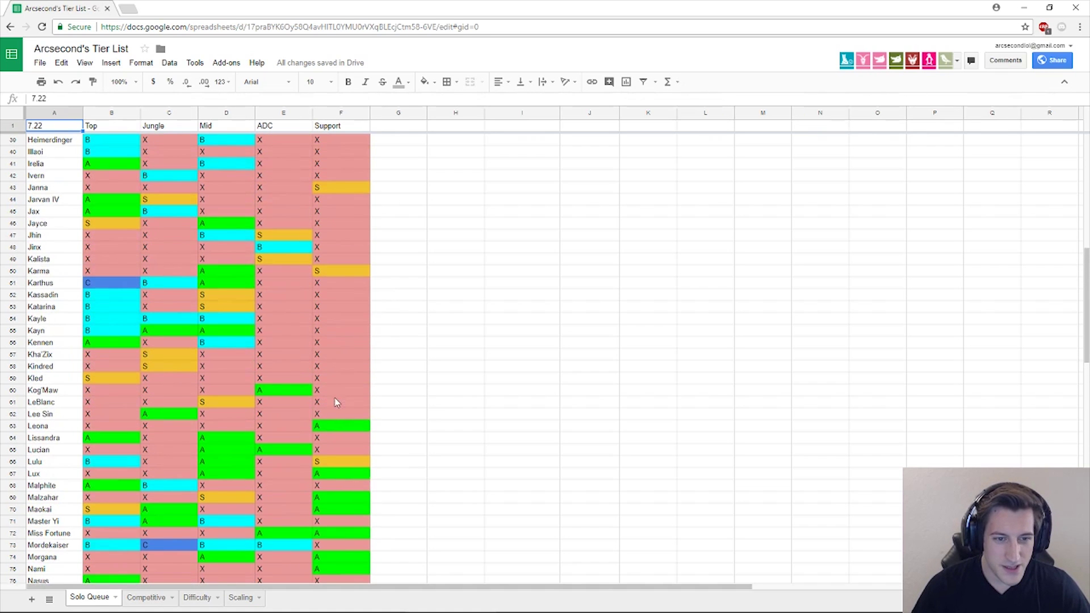
{"action": "scroll", "coordinate": [345, 437], "scroll_direction": "up", "scroll_amount": 1}
{"action": "scroll", "coordinate": [344, 448], "scroll_direction": "up", "scroll_amount": 3}
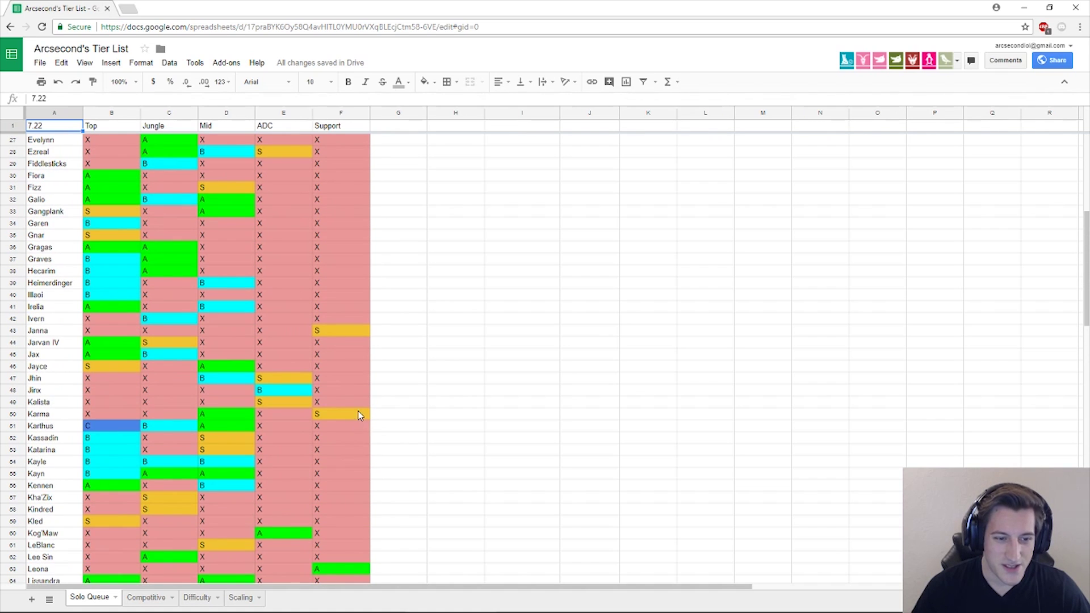
{"action": "scroll", "coordinate": [347, 463], "scroll_direction": "up", "scroll_amount": 1}
{"action": "scroll", "coordinate": [347, 464], "scroll_direction": "up", "scroll_amount": 3}
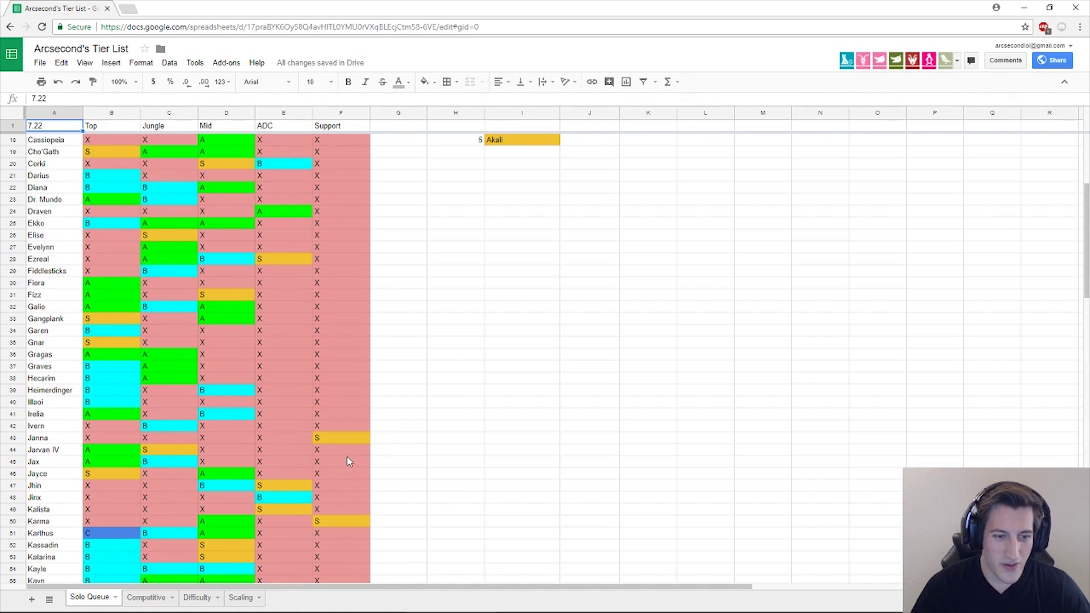
{"action": "scroll", "coordinate": [342, 468], "scroll_direction": "down", "scroll_amount": 7}
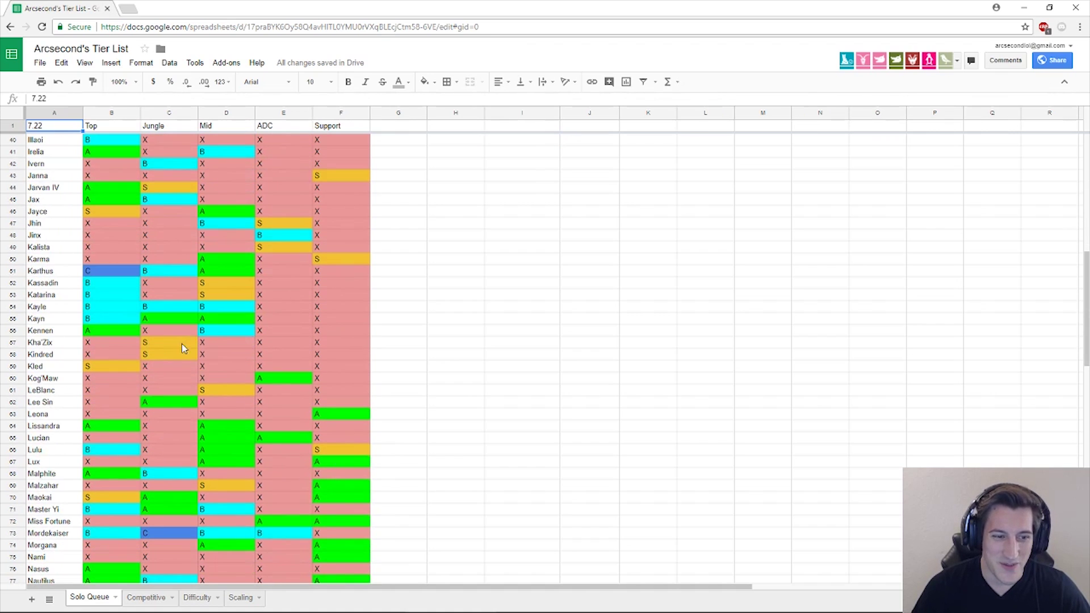
{"action": "scroll", "coordinate": [186, 407], "scroll_direction": "down", "scroll_amount": 8}
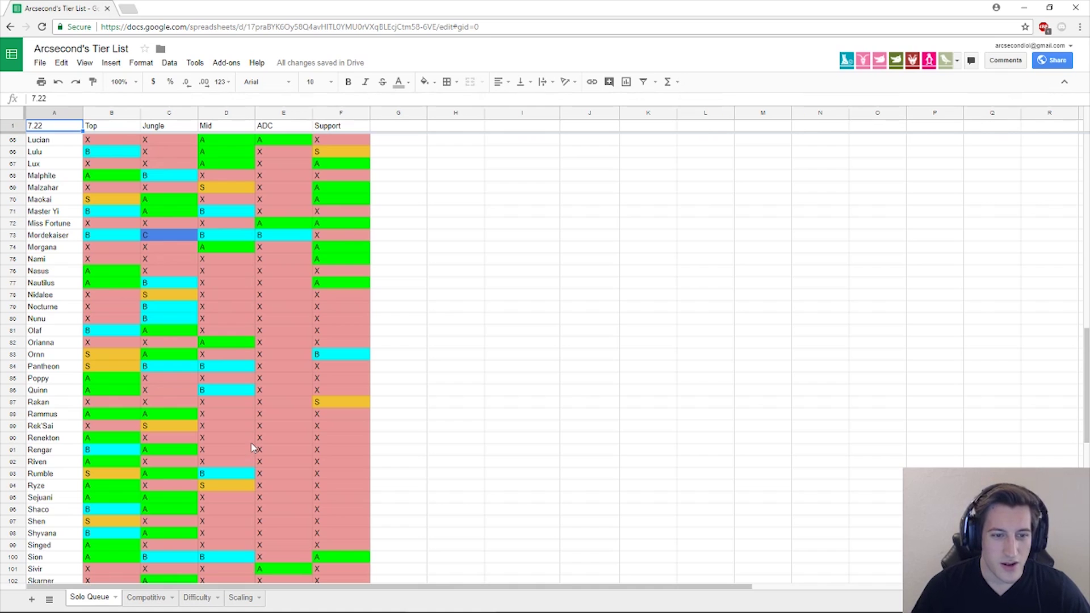
{"action": "scroll", "coordinate": [187, 452], "scroll_direction": "down", "scroll_amount": 4}
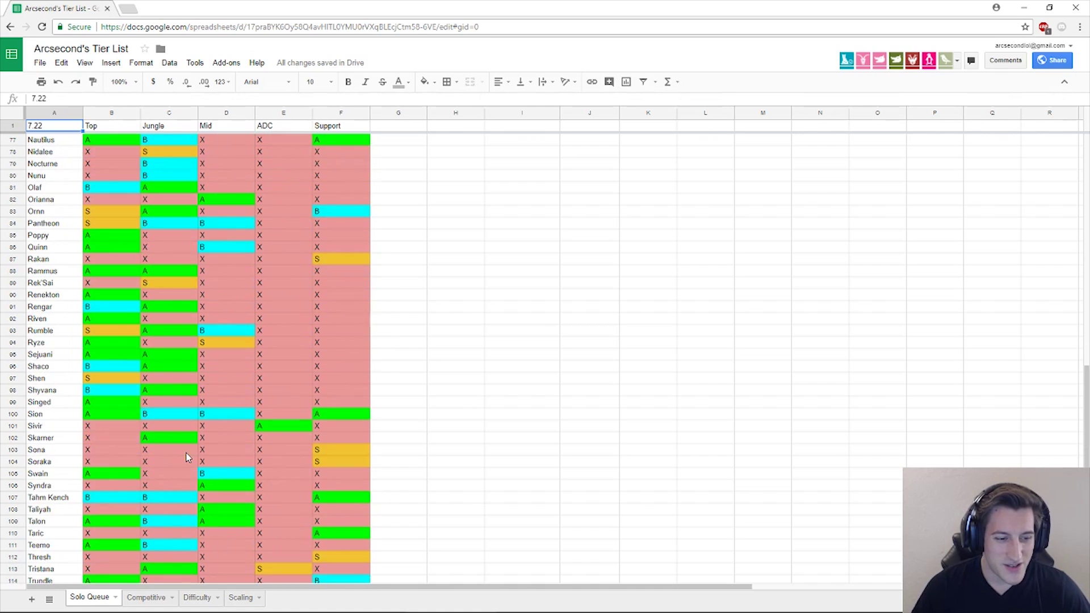
{"action": "left_click", "coordinate": [181, 568]}
{"action": "scroll", "coordinate": [207, 477], "scroll_direction": "down", "scroll_amount": 1}
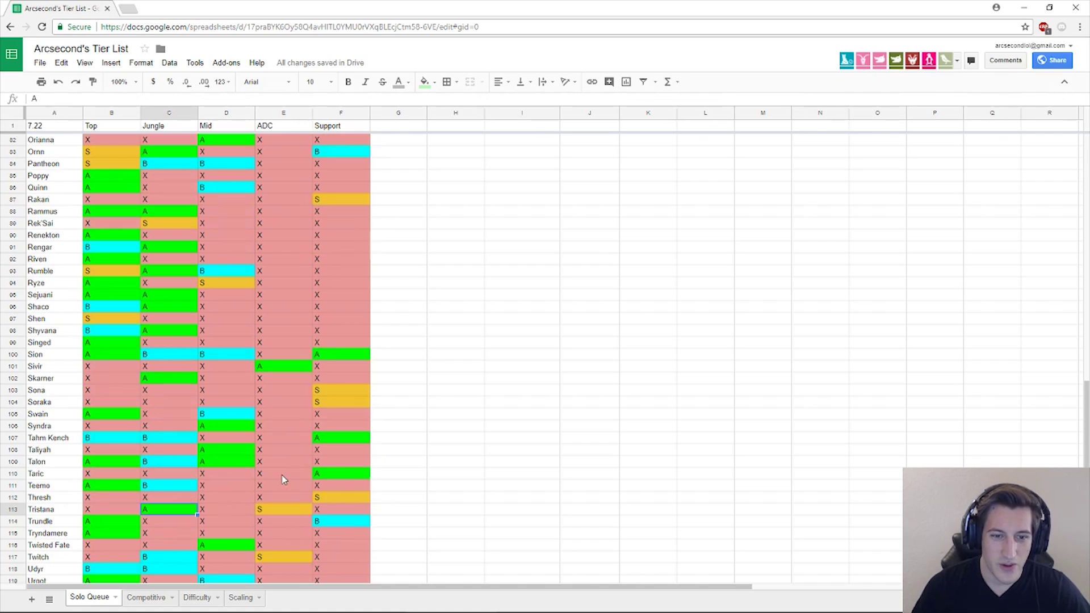
Review the remaining Solo Queue champions to the end of the list and select Zilean's Mid rating
{"action": "scroll", "coordinate": [282, 479], "scroll_direction": "down", "scroll_amount": 1}
{"action": "scroll", "coordinate": [224, 505], "scroll_direction": "down", "scroll_amount": 2}
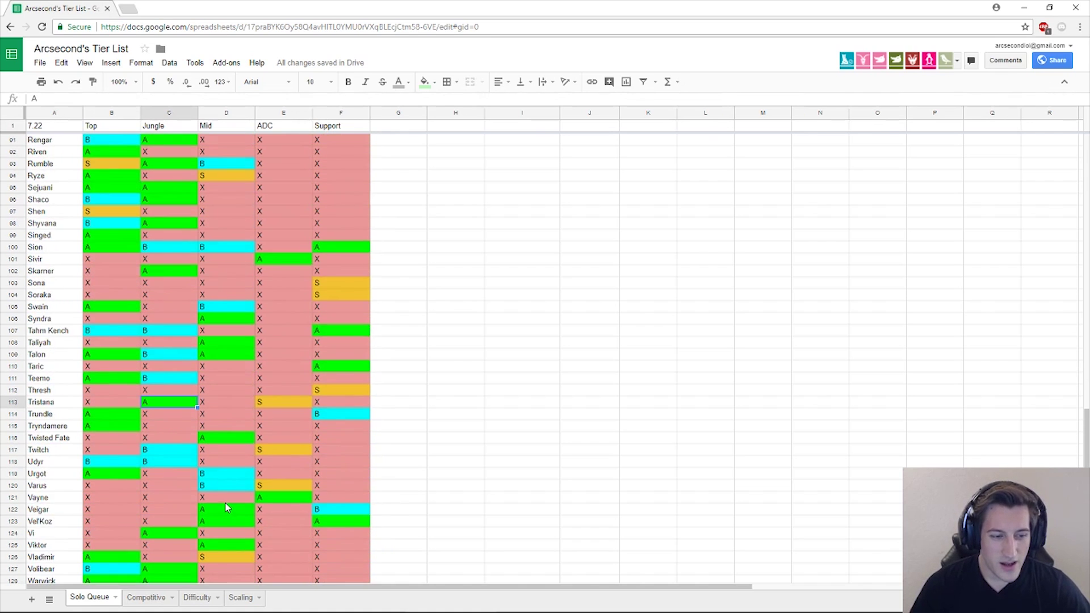
{"action": "scroll", "coordinate": [224, 503], "scroll_direction": "down", "scroll_amount": 2}
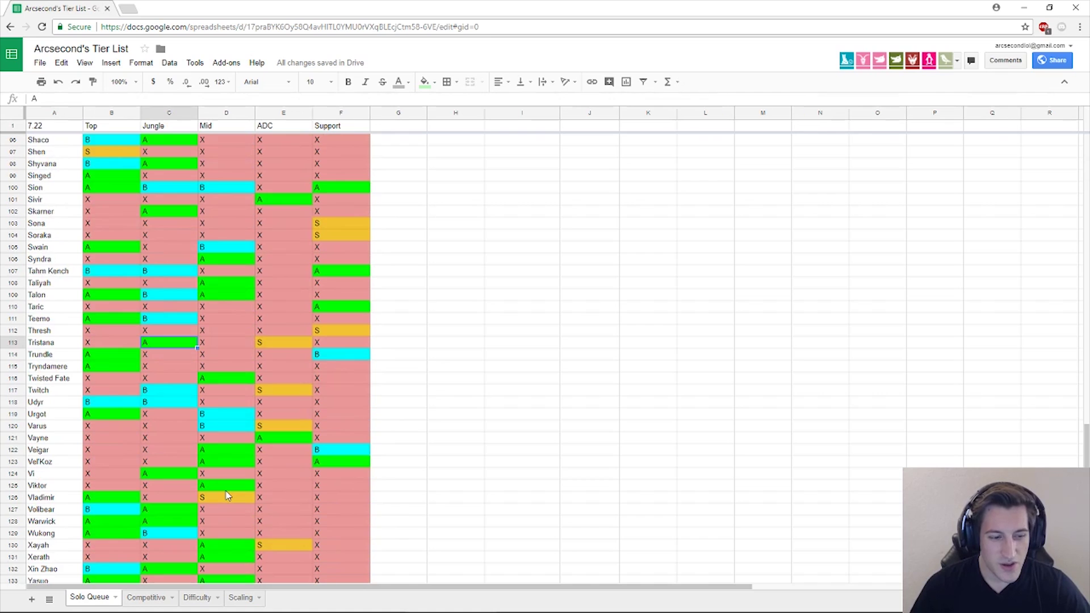
{"action": "scroll", "coordinate": [227, 496], "scroll_direction": "down", "scroll_amount": 3}
{"action": "left_click", "coordinate": [210, 533]}
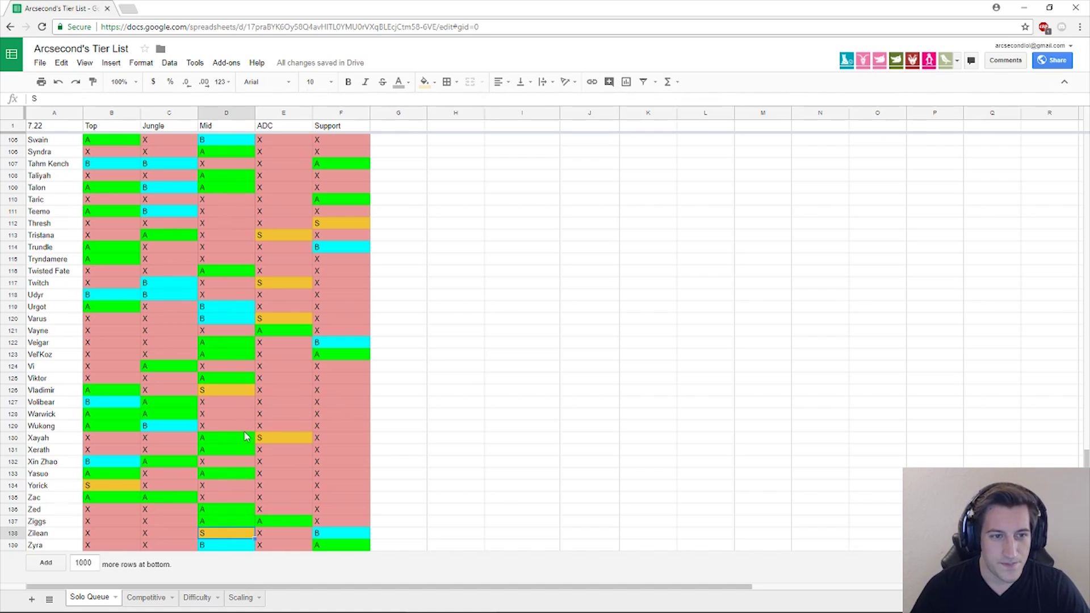
Return to the beginning of the Solo Queue list and examine the role ratings of the champions from Aatrox to Karthus
{"action": "scroll", "coordinate": [245, 437], "scroll_direction": "up", "scroll_amount": 5}
{"action": "scroll", "coordinate": [255, 454], "scroll_direction": "up", "scroll_amount": 20}
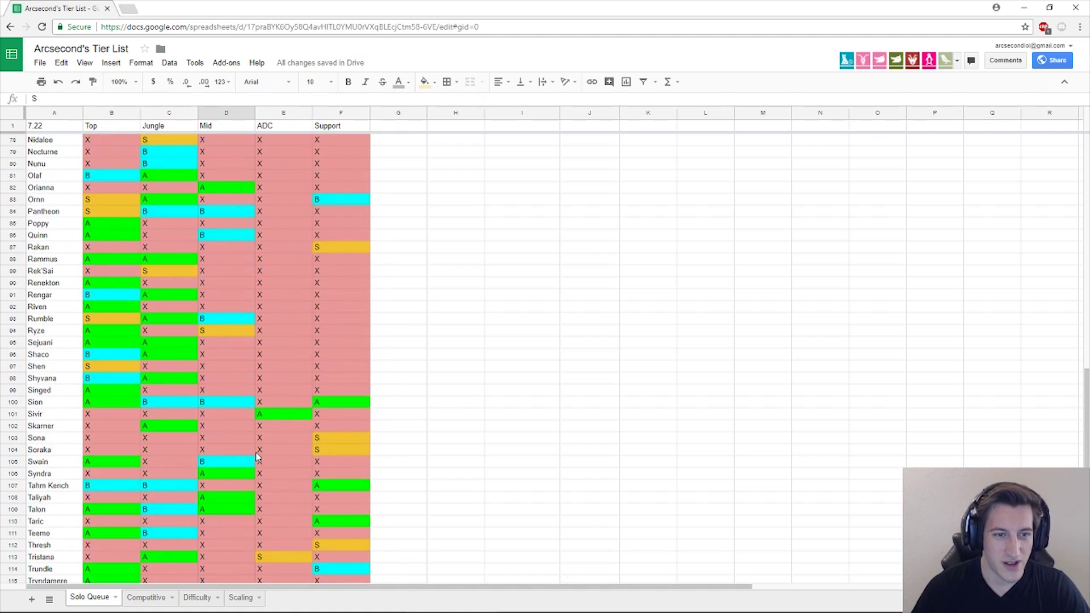
{"action": "scroll", "coordinate": [229, 438], "scroll_direction": "up", "scroll_amount": 5}
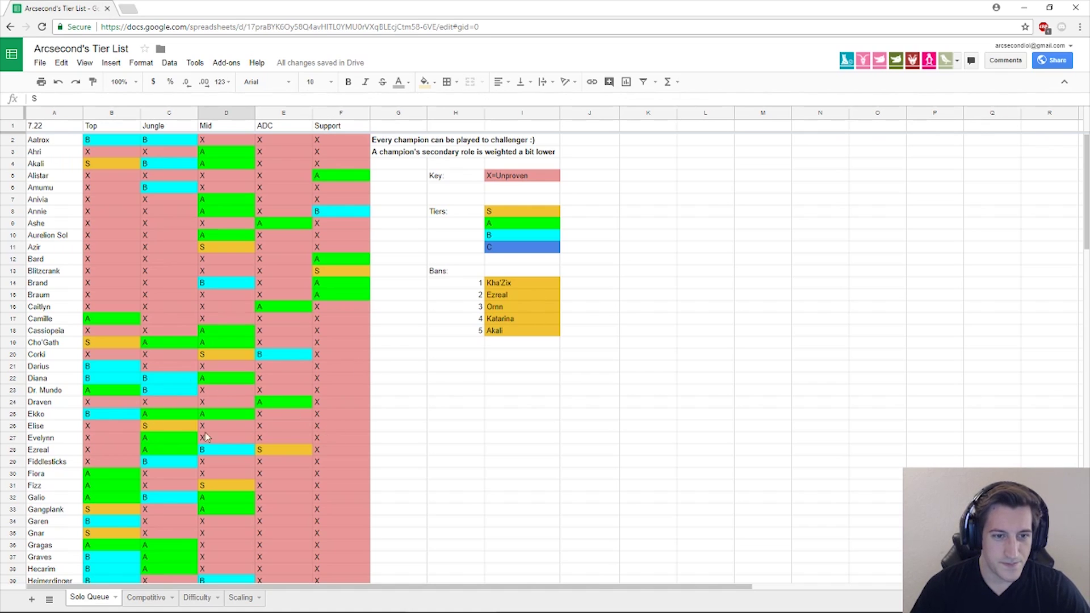
{"action": "scroll", "coordinate": [307, 417], "scroll_direction": "down", "scroll_amount": 1}
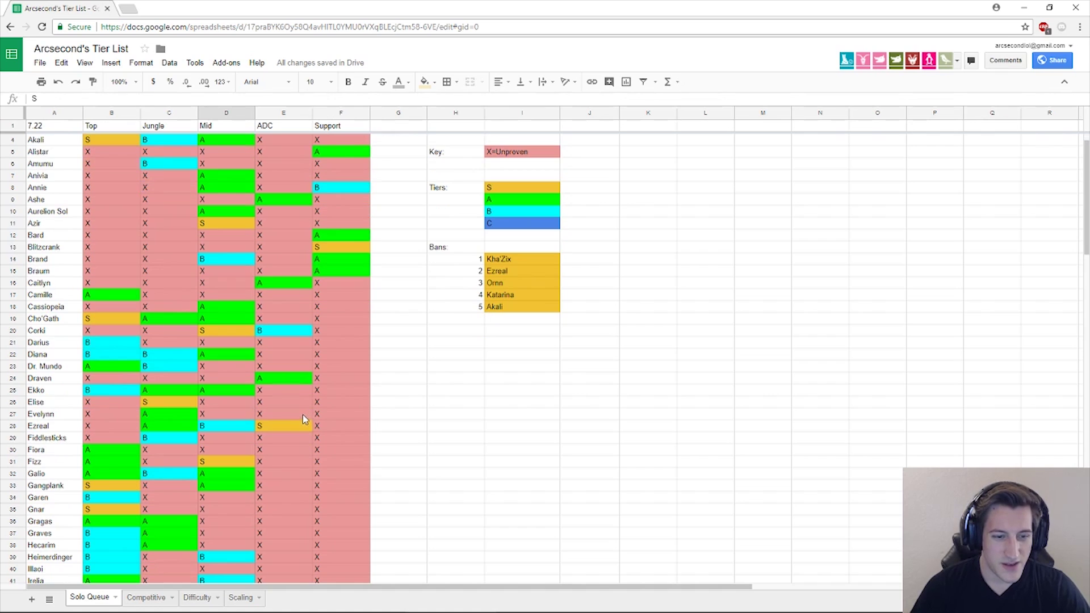
{"action": "scroll", "coordinate": [301, 420], "scroll_direction": "down", "scroll_amount": 4}
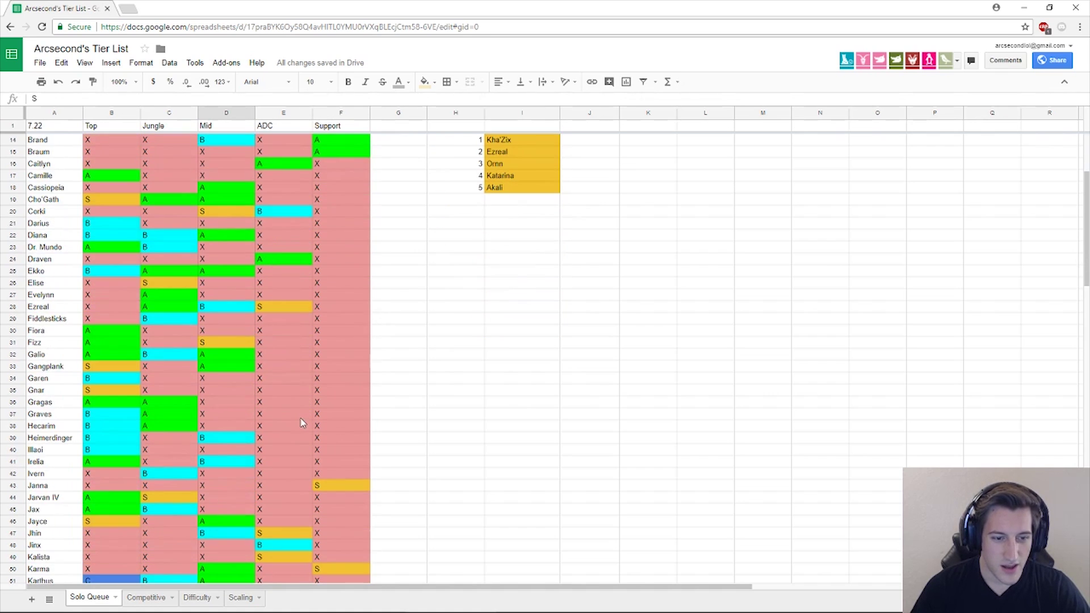
{"action": "scroll", "coordinate": [297, 420], "scroll_direction": "down", "scroll_amount": 2}
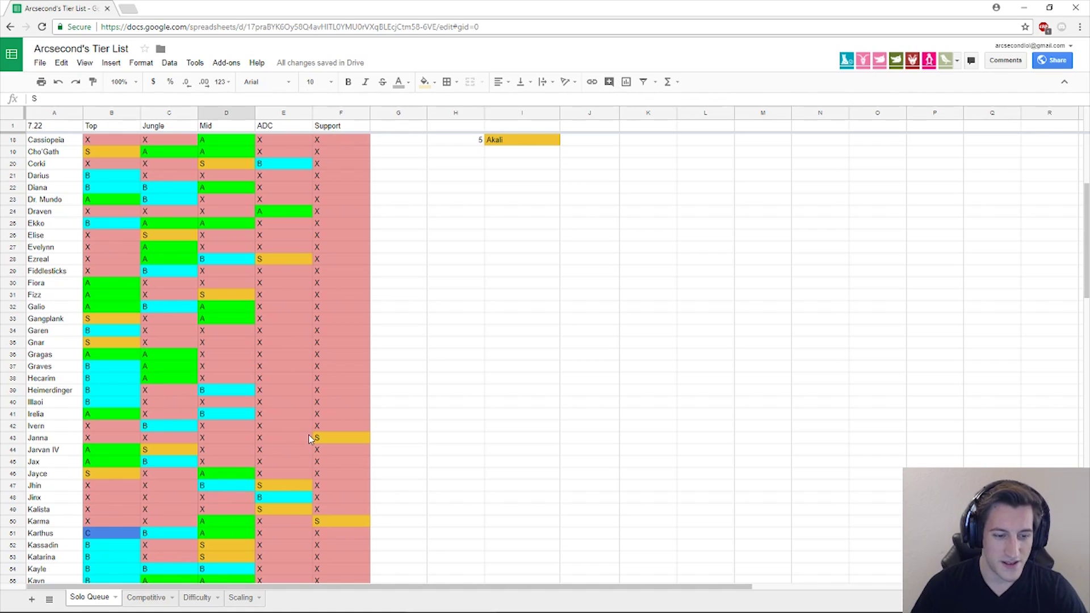
{"action": "scroll", "coordinate": [308, 434], "scroll_direction": "down", "scroll_amount": 1}
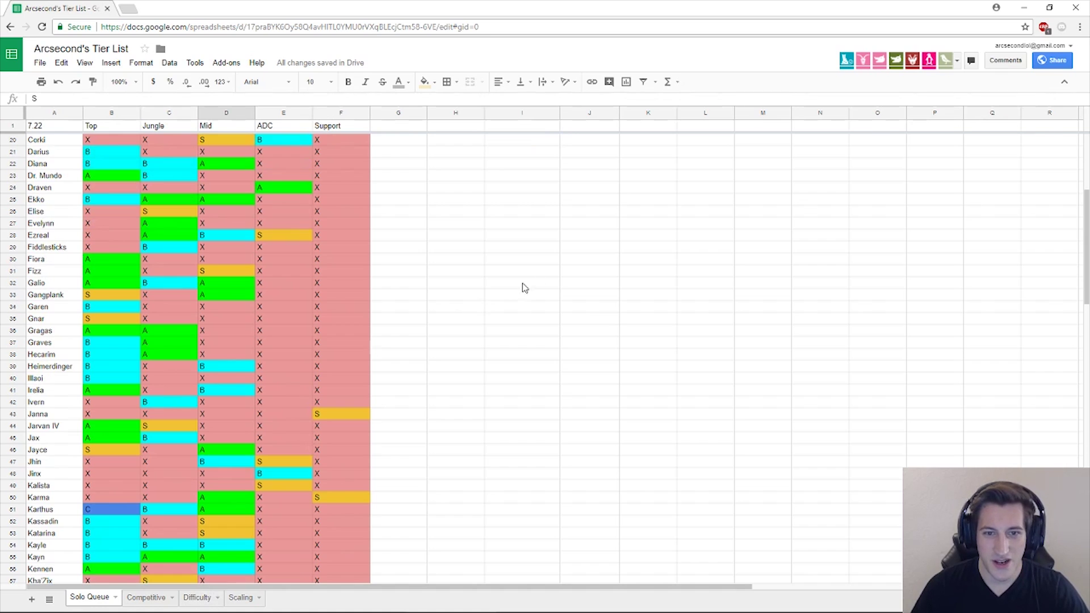
{"action": "scroll", "coordinate": [482, 406], "scroll_direction": "up", "scroll_amount": 6}
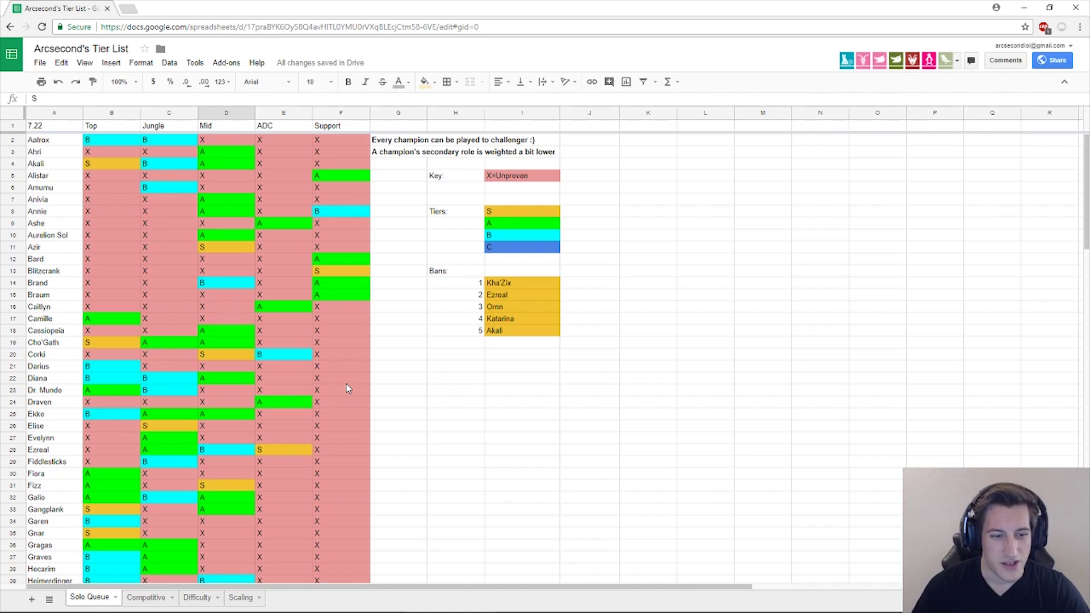
Locate LeBlanc in the Solo Queue list and select her Mid rating
{"action": "scroll", "coordinate": [348, 388], "scroll_direction": "down", "scroll_amount": 5}
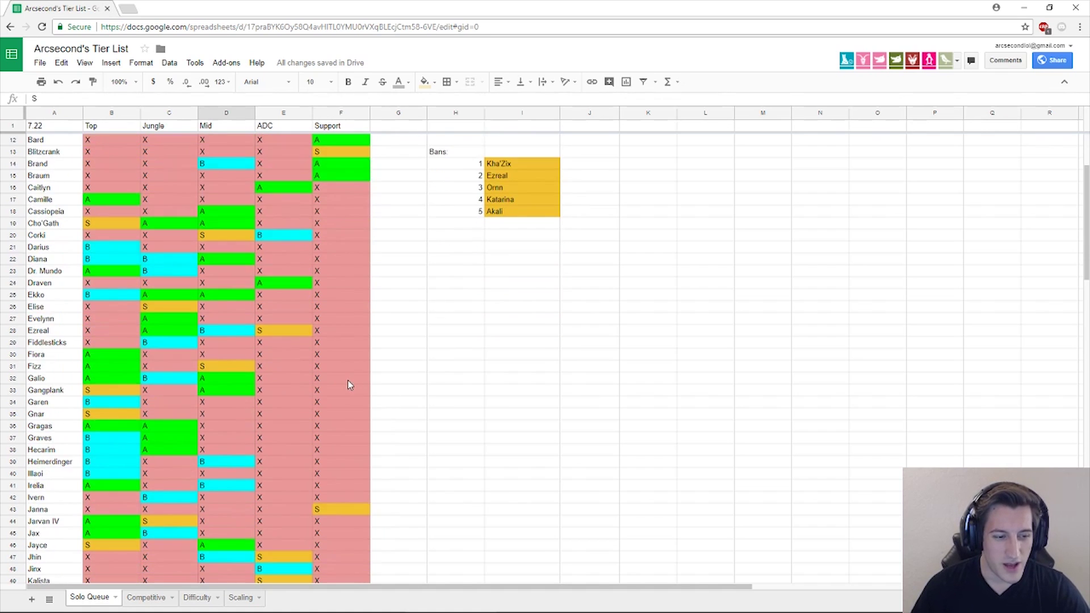
{"action": "scroll", "coordinate": [346, 392], "scroll_direction": "down", "scroll_amount": 4}
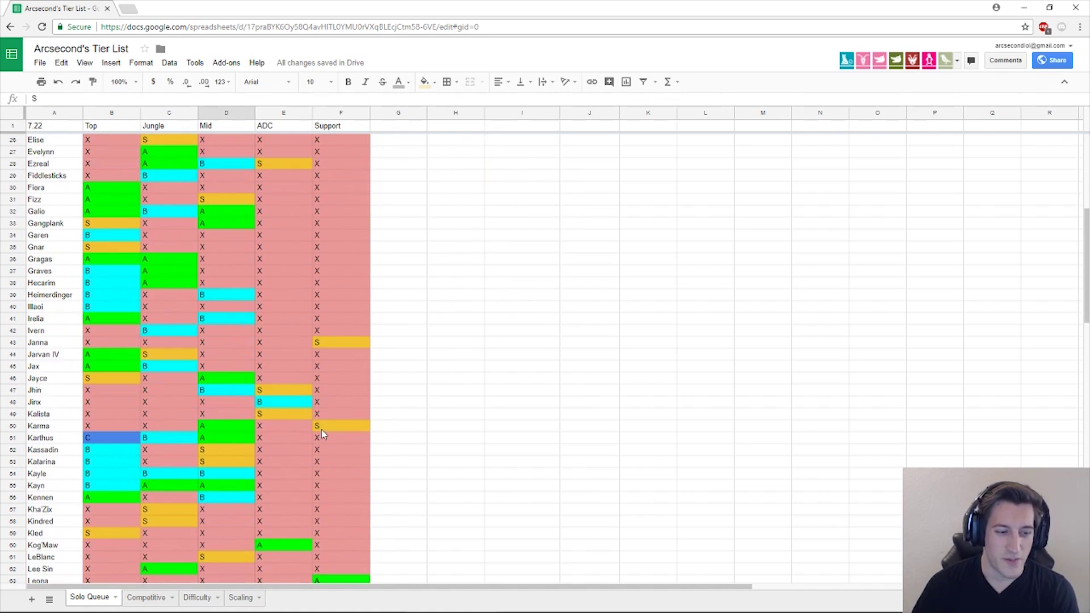
{"action": "left_click", "coordinate": [237, 535]}
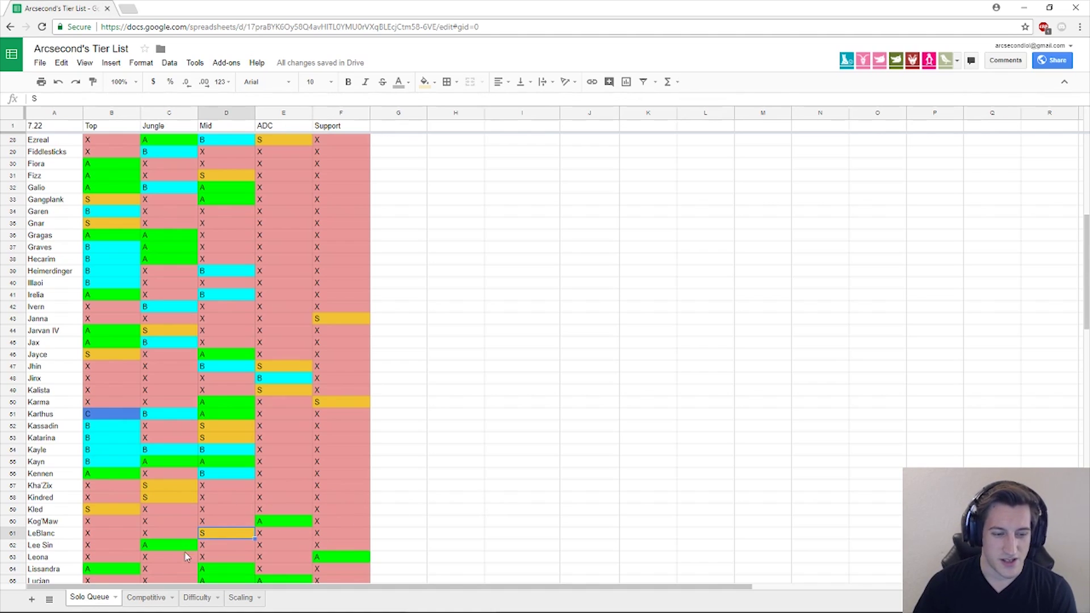
View the Competitive sheet, and examine the champion ratings on the Difficulty sheet
{"action": "left_click", "coordinate": [149, 597]}
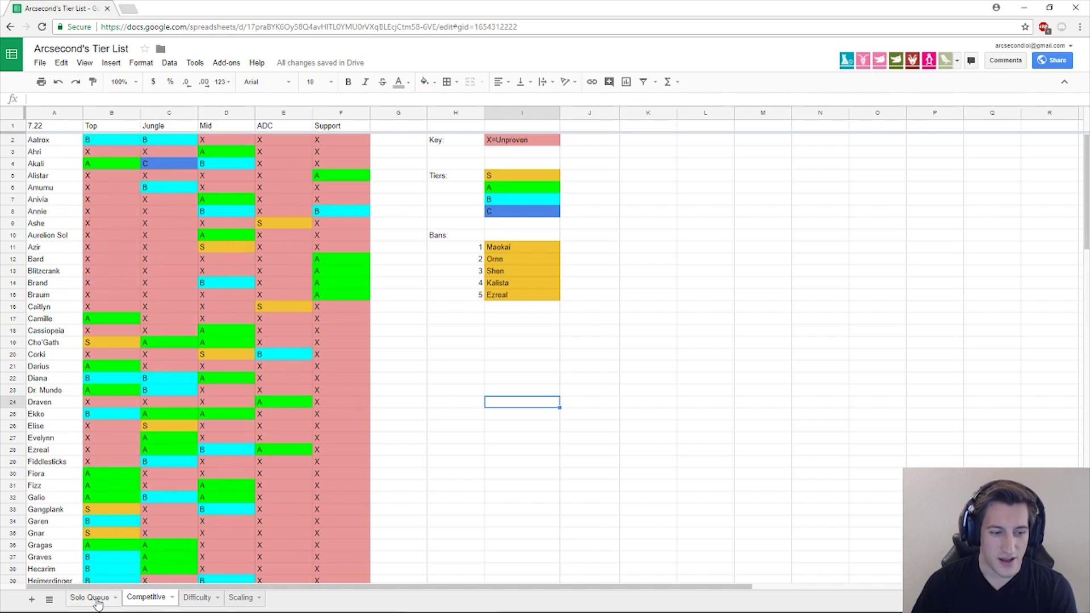
{"action": "scroll", "coordinate": [97, 599], "scroll_direction": "down", "scroll_amount": 5}
{"action": "left_click", "coordinate": [197, 598]}
{"action": "scroll", "coordinate": [206, 496], "scroll_direction": "down", "scroll_amount": 5}
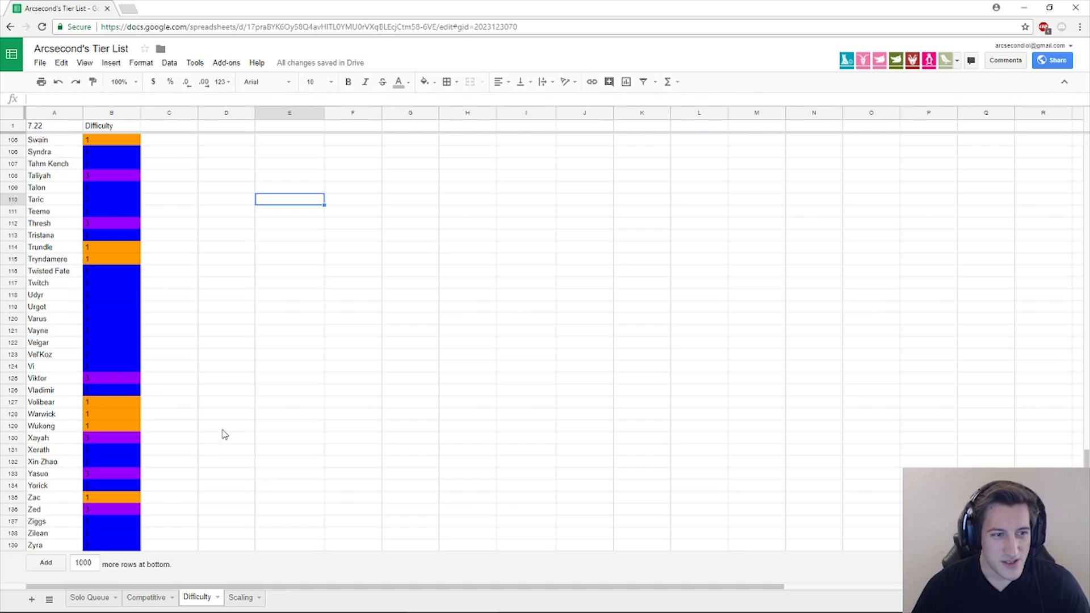
{"action": "scroll", "coordinate": [218, 447], "scroll_direction": "up", "scroll_amount": 2}
{"action": "scroll", "coordinate": [218, 448], "scroll_direction": "up", "scroll_amount": 10}
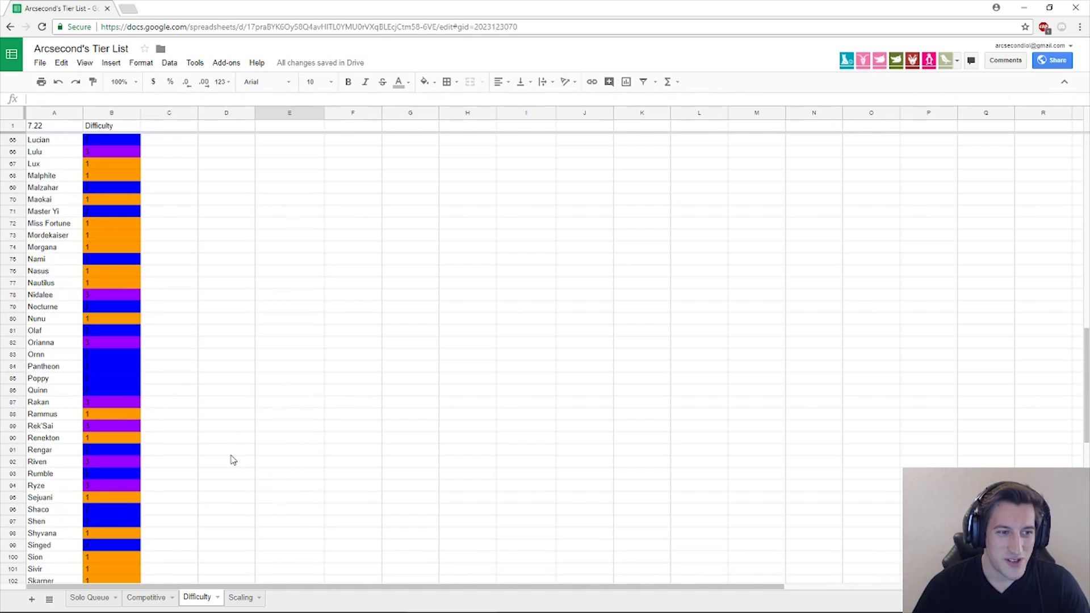
{"action": "scroll", "coordinate": [233, 461], "scroll_direction": "up", "scroll_amount": 1}
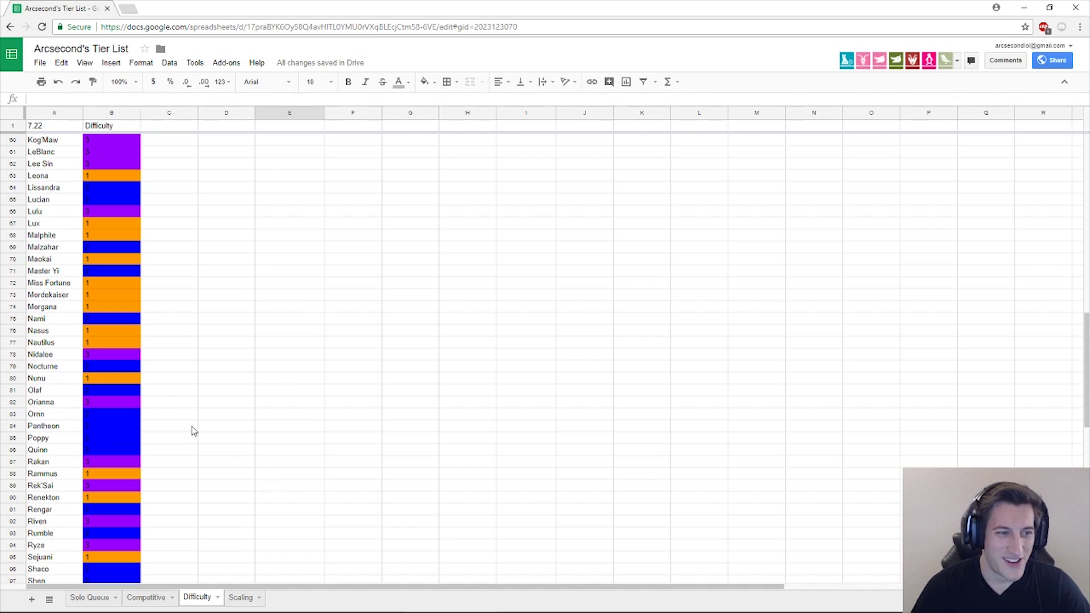
Select LeBlanc's rating on the Difficulty sheet and view the neighbouring champions
{"action": "scroll", "coordinate": [141, 382], "scroll_direction": "up", "scroll_amount": 2}
{"action": "left_click", "coordinate": [107, 236]}
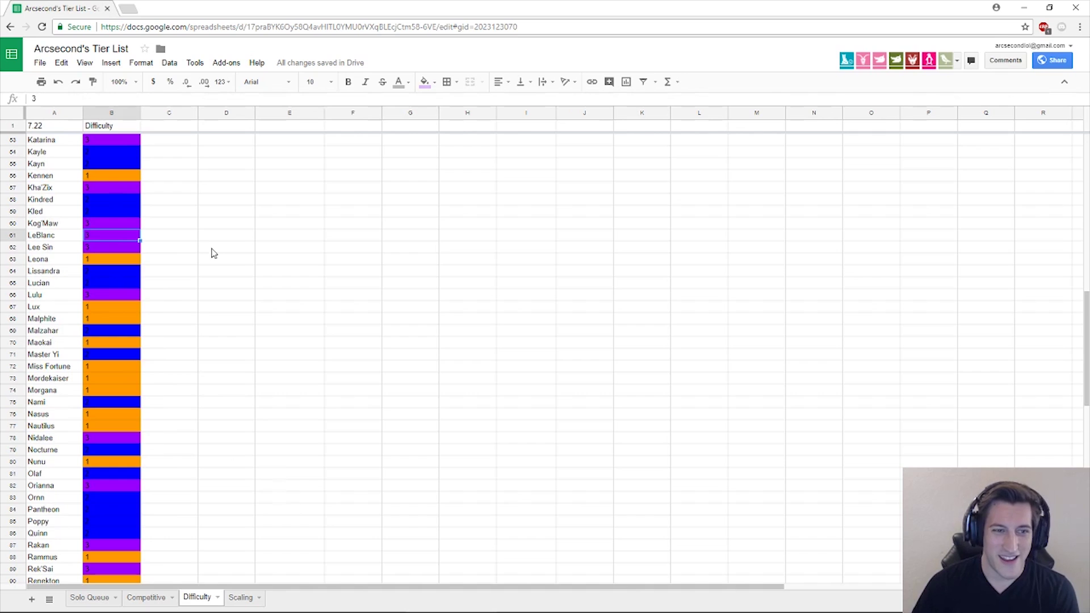
{"action": "scroll", "coordinate": [204, 374], "scroll_direction": "up", "scroll_amount": 2}
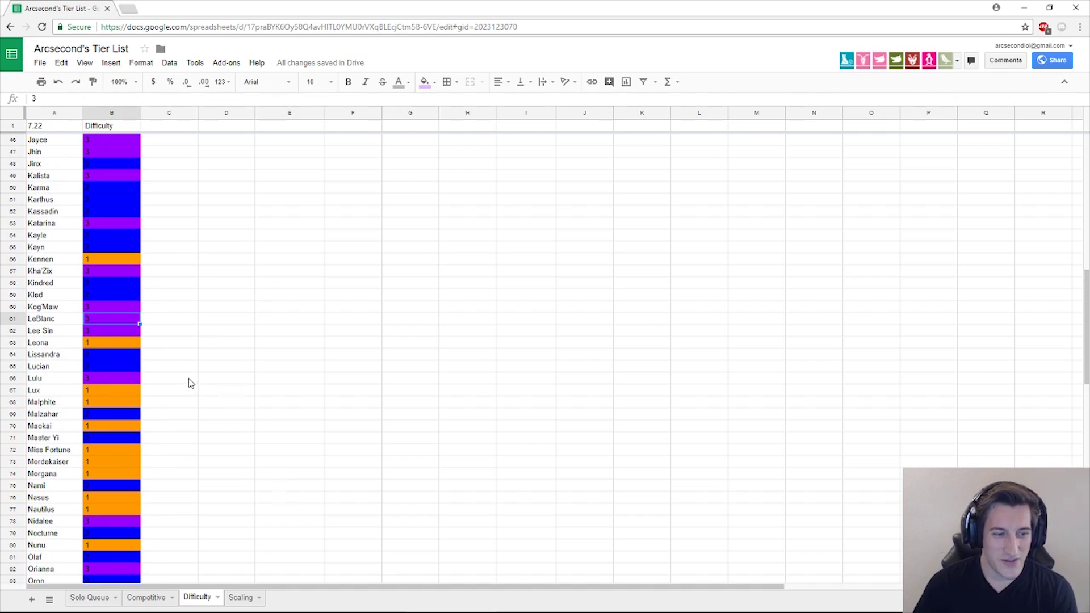
Examine the champion ratings on the Difficulty sheet, return to the beginning of the list and select Amumu's rating
{"action": "scroll", "coordinate": [193, 398], "scroll_direction": "up", "scroll_amount": 3}
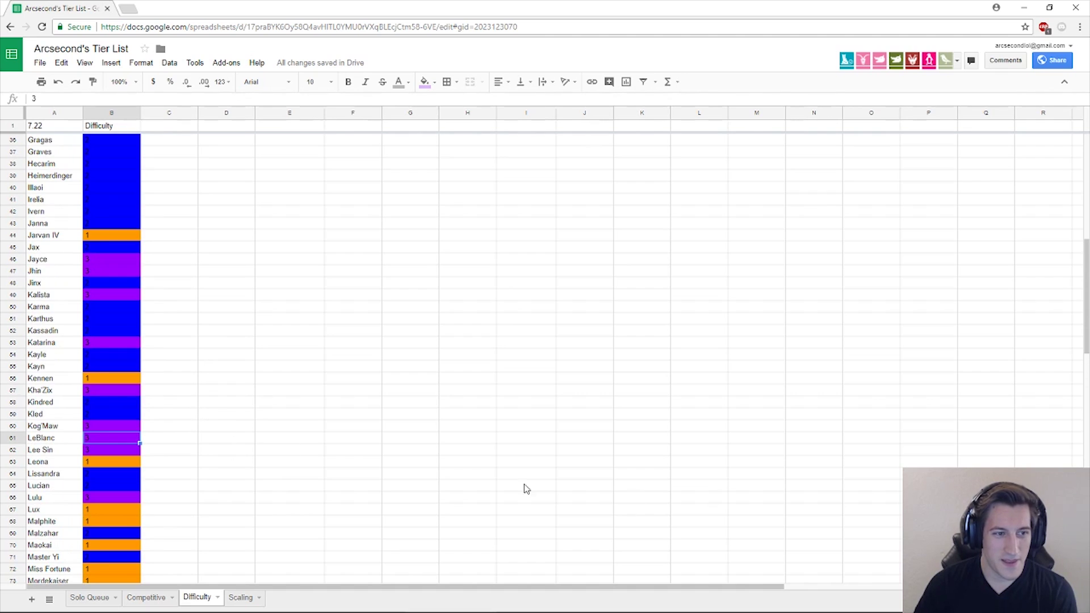
{"action": "scroll", "coordinate": [221, 448], "scroll_direction": "up", "scroll_amount": 1}
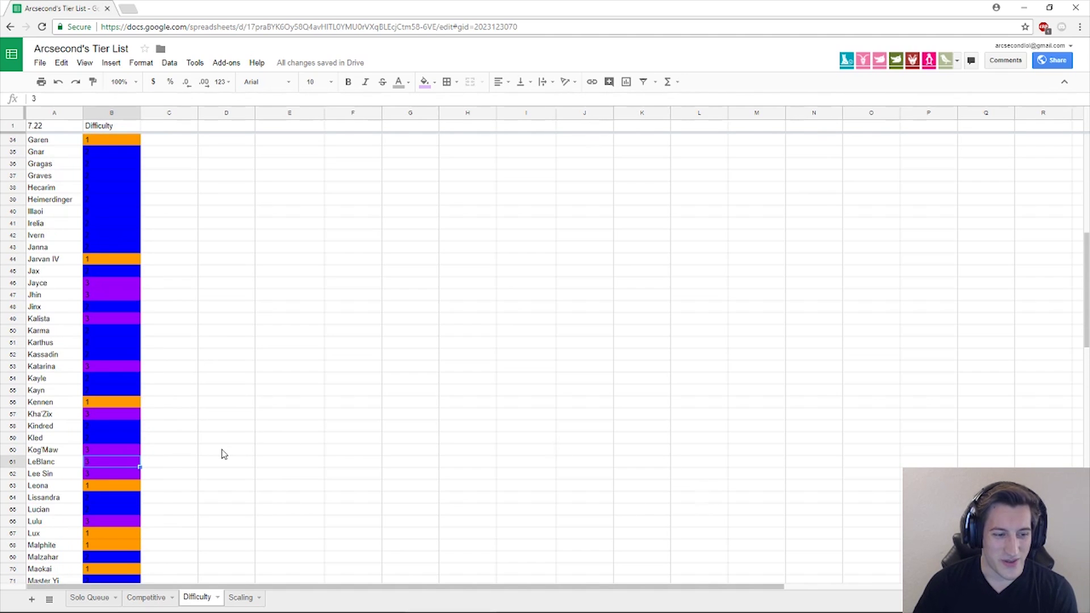
{"action": "scroll", "coordinate": [219, 448], "scroll_direction": "down", "scroll_amount": 7}
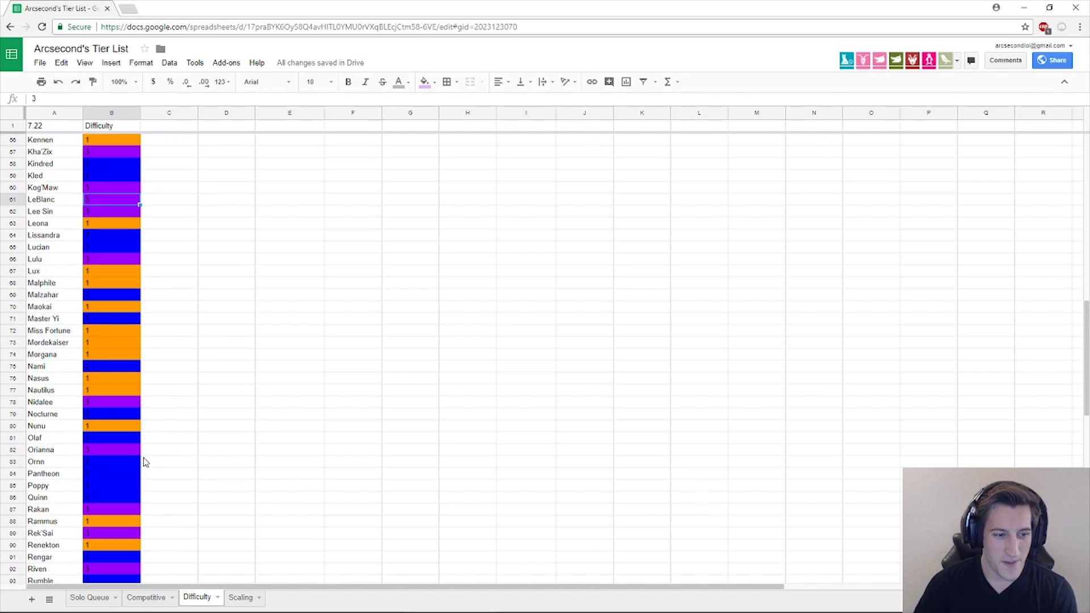
{"action": "scroll", "coordinate": [280, 413], "scroll_direction": "up", "scroll_amount": 18}
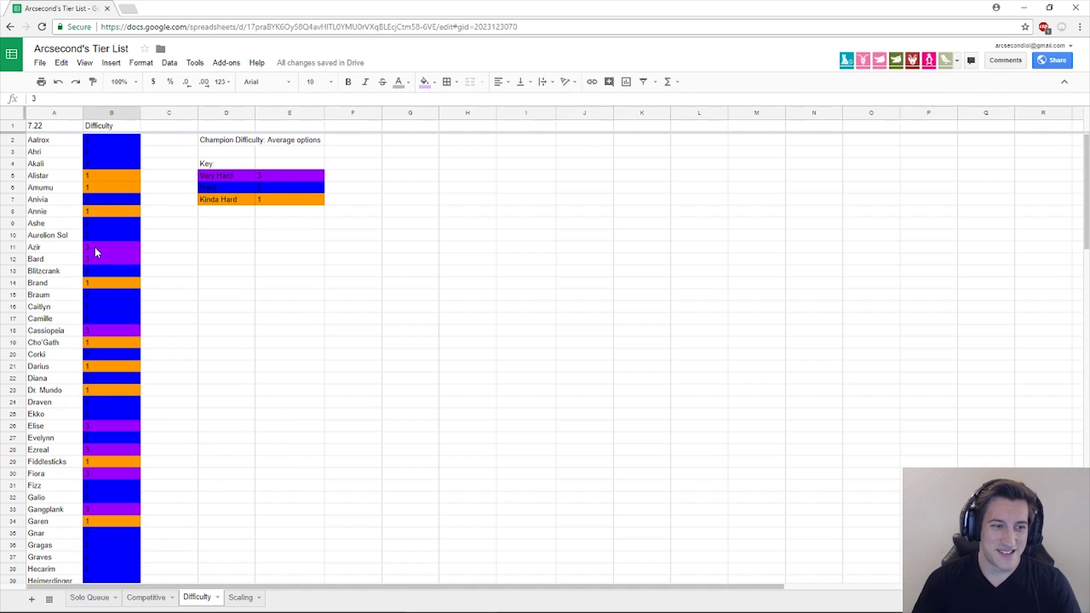
{"action": "left_click", "coordinate": [115, 189]}
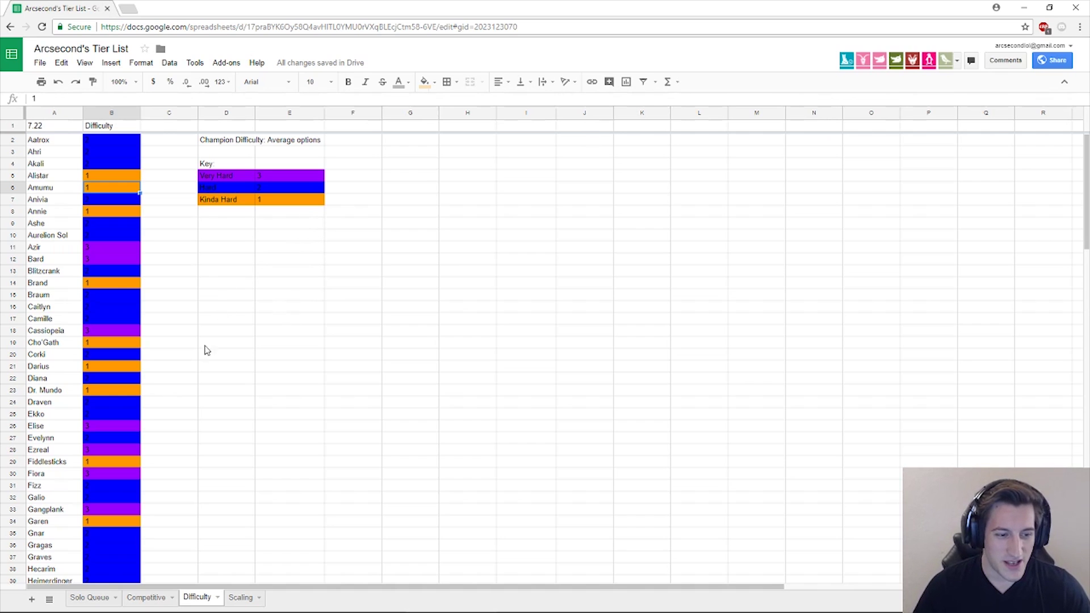
{"action": "scroll", "coordinate": [206, 364], "scroll_direction": "down", "scroll_amount": 3}
{"action": "scroll", "coordinate": [243, 426], "scroll_direction": "up", "scroll_amount": 3}
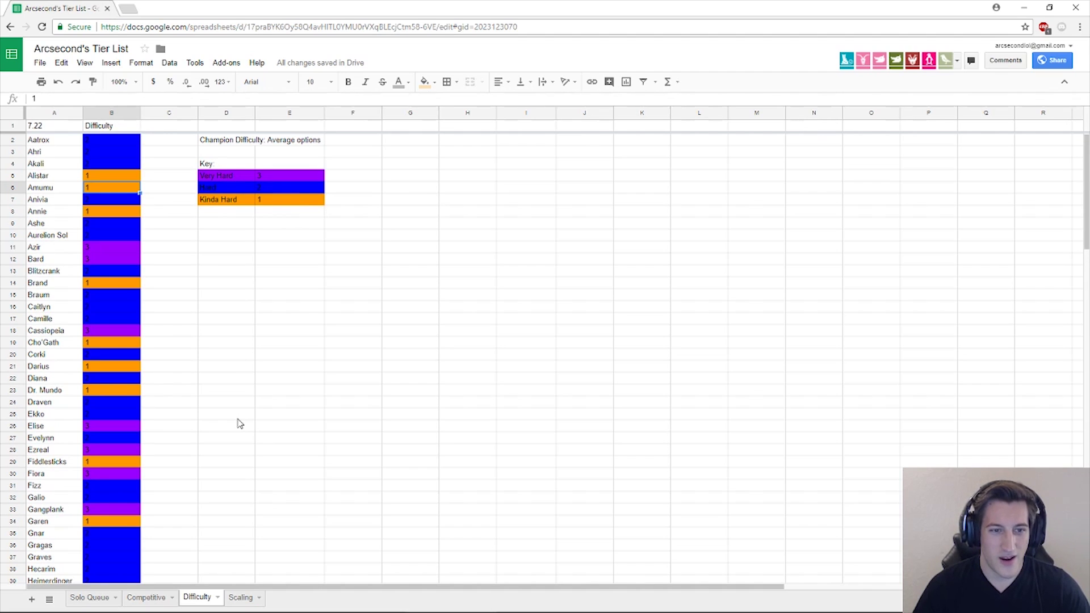
Open the Scaling sheet and examine the champions' Early, Mid and Late Game ratings from Aatrox to Nautilus
{"action": "left_click", "coordinate": [242, 597]}
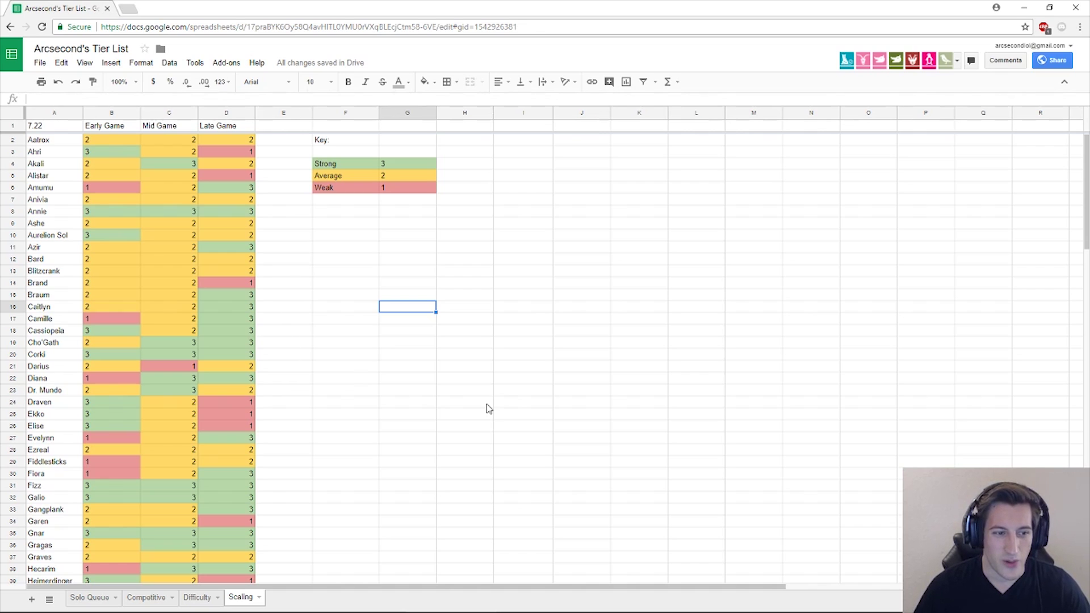
{"action": "scroll", "coordinate": [415, 429], "scroll_direction": "down", "scroll_amount": 5}
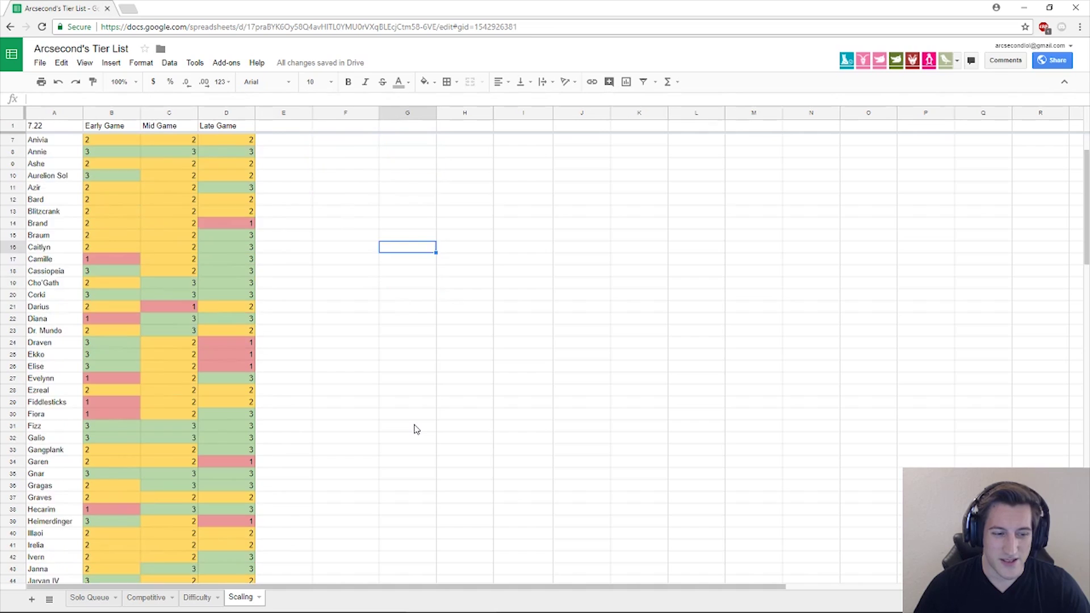
{"action": "scroll", "coordinate": [415, 432], "scroll_direction": "down", "scroll_amount": 4}
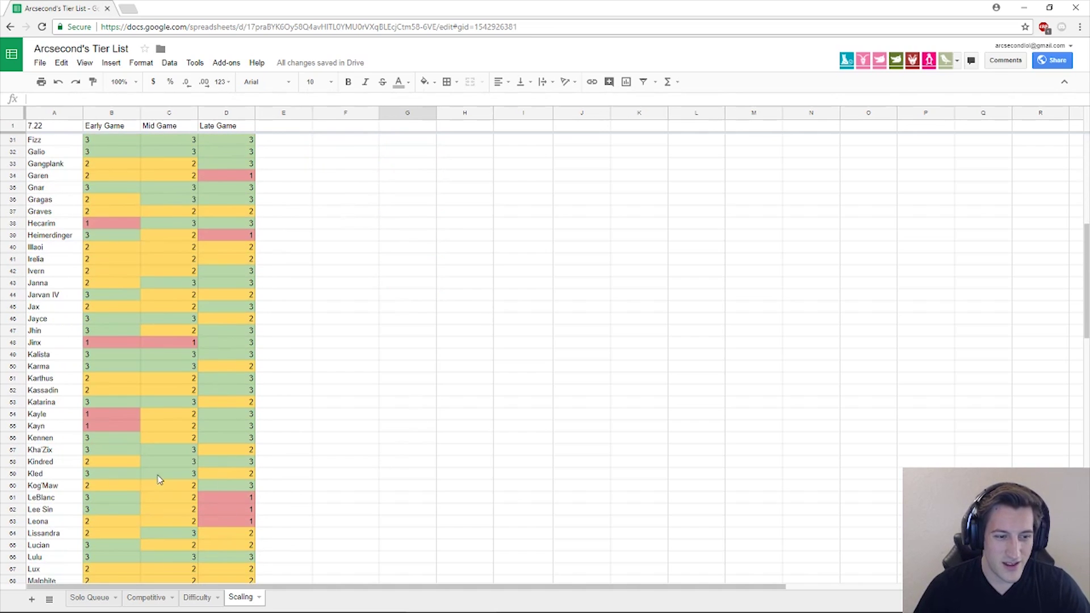
{"action": "scroll", "coordinate": [286, 496], "scroll_direction": "down", "scroll_amount": 2}
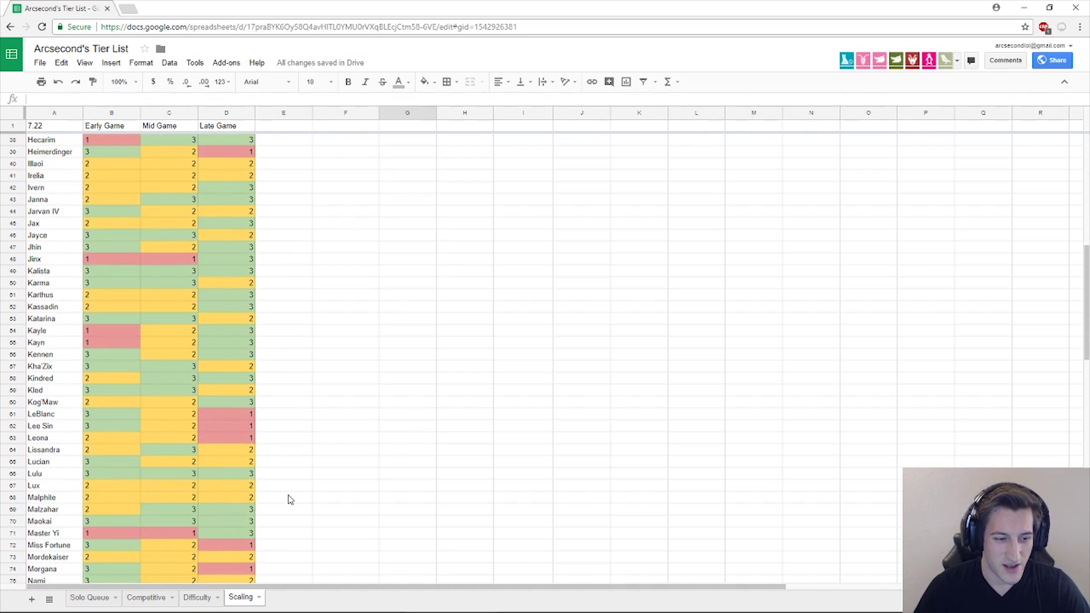
{"action": "scroll", "coordinate": [290, 500], "scroll_direction": "down", "scroll_amount": 1}
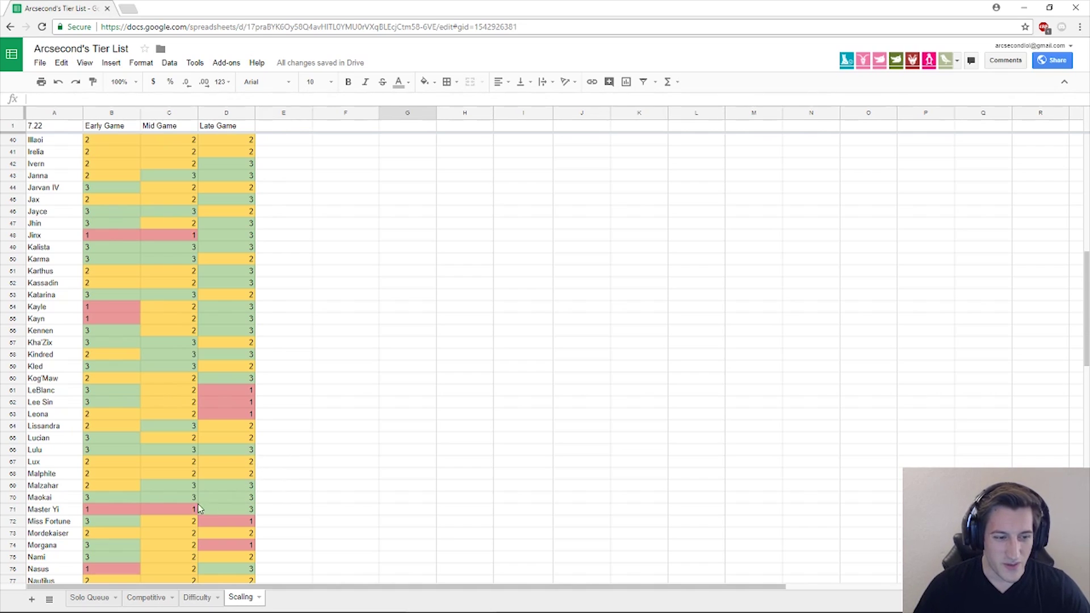
Locate LeBlanc on the Scaling sheet, select her Early Game rating and view the neighbouring champions
{"action": "scroll", "coordinate": [319, 473], "scroll_direction": "up", "scroll_amount": 1}
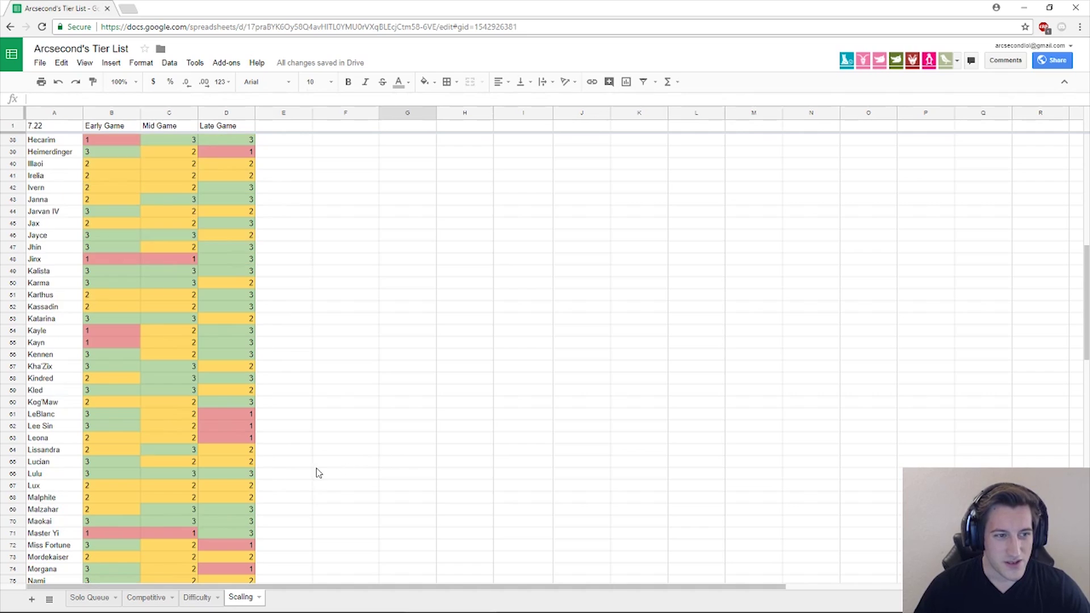
{"action": "scroll", "coordinate": [316, 475], "scroll_direction": "up", "scroll_amount": 1}
{"action": "scroll", "coordinate": [308, 479], "scroll_direction": "up", "scroll_amount": 1}
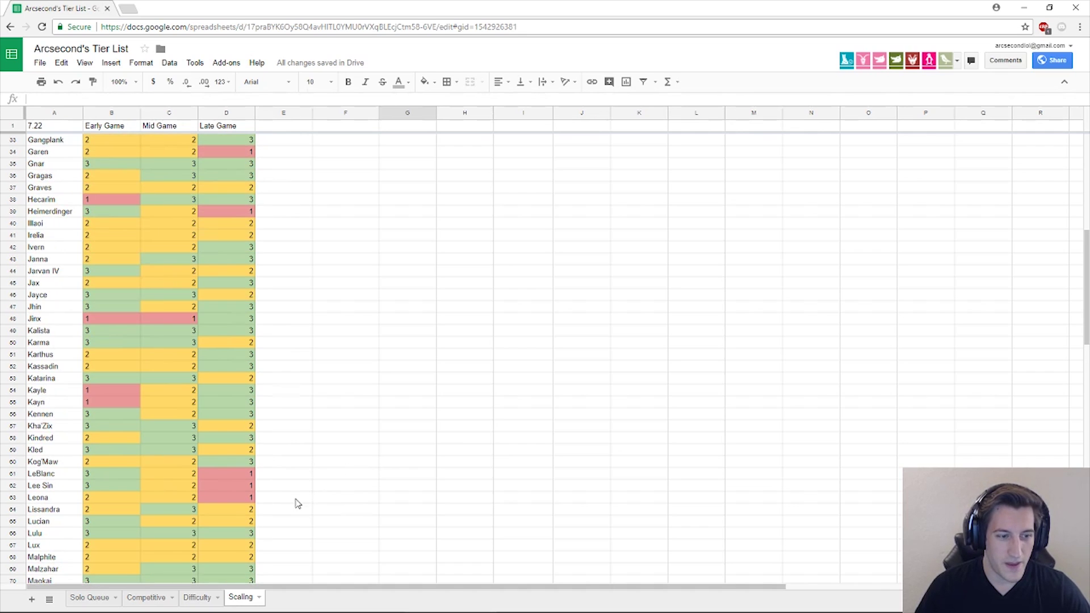
{"action": "left_click", "coordinate": [122, 475]}
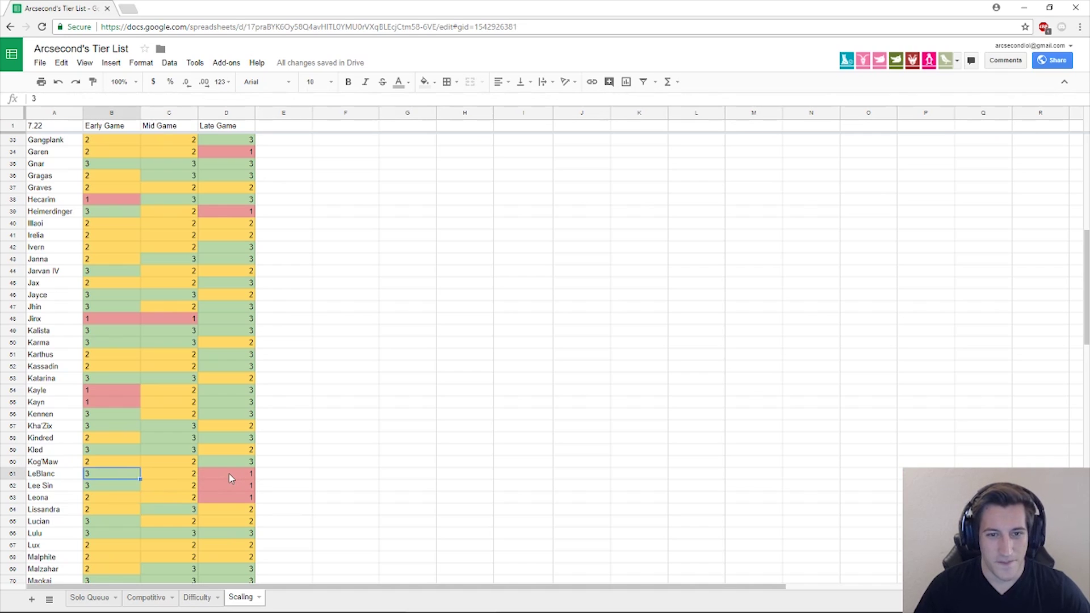
{"action": "scroll", "coordinate": [228, 477], "scroll_direction": "up", "scroll_amount": 4}
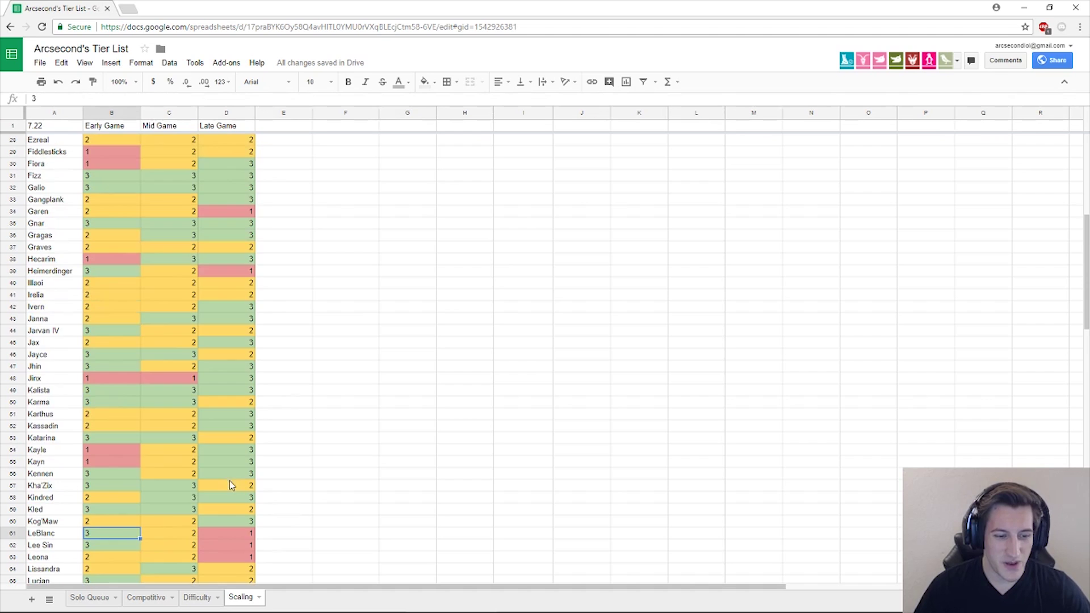
View the role ratings, tier key and ban list near the beginning of the Solo Queue sheet
{"action": "left_click", "coordinate": [104, 598]}
{"action": "scroll", "coordinate": [222, 387], "scroll_direction": "up", "scroll_amount": 6}
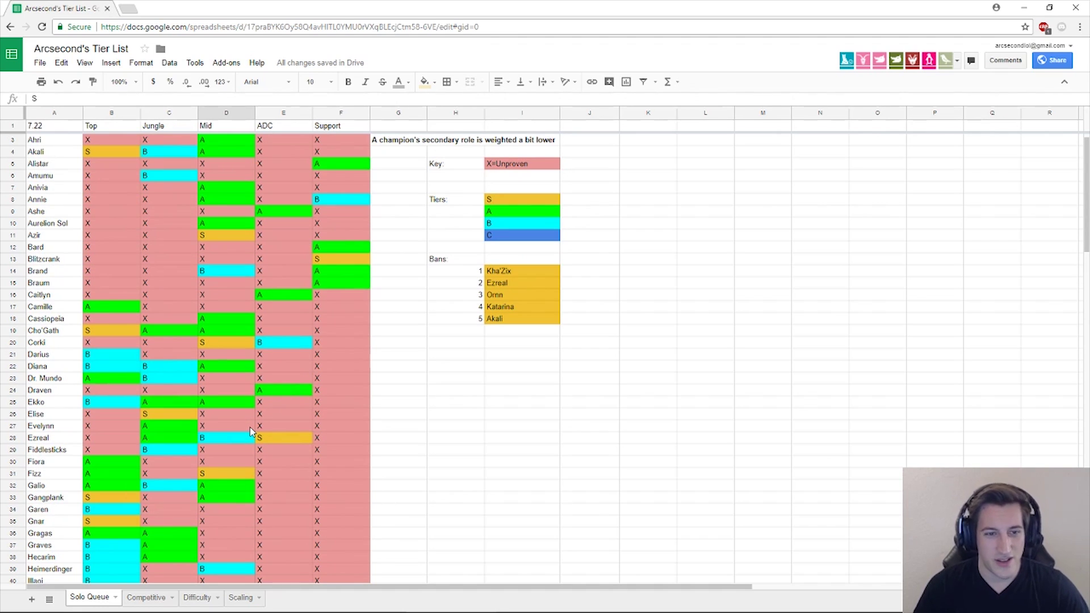
Select Diana's Late Game rating on the Scaling sheet, and return to the Solo Queue sheet
{"action": "left_click", "coordinate": [241, 597]}
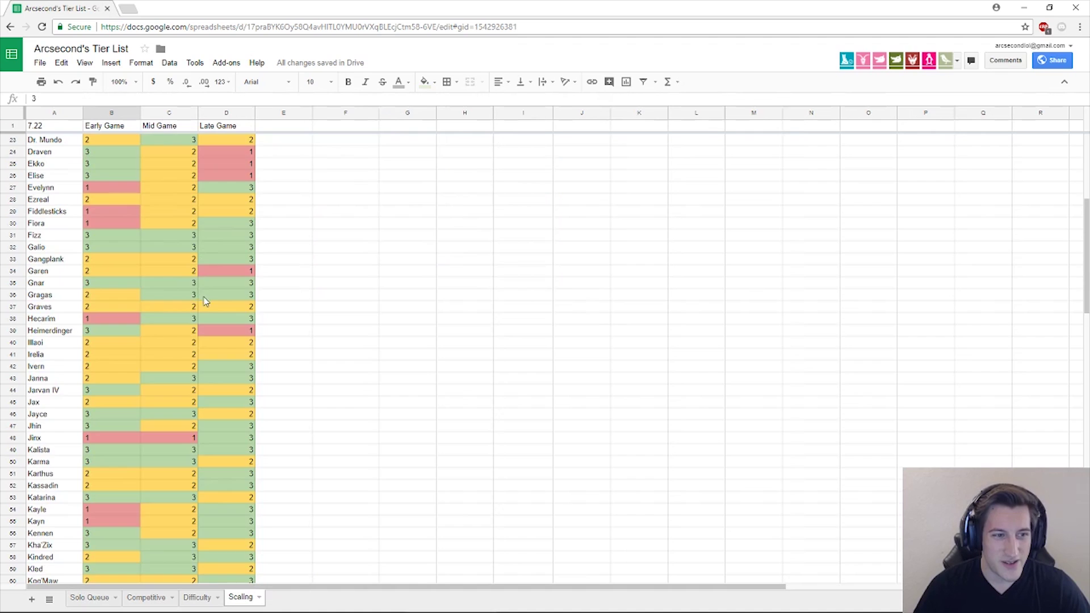
{"action": "scroll", "coordinate": [207, 301], "scroll_direction": "up", "scroll_amount": 5}
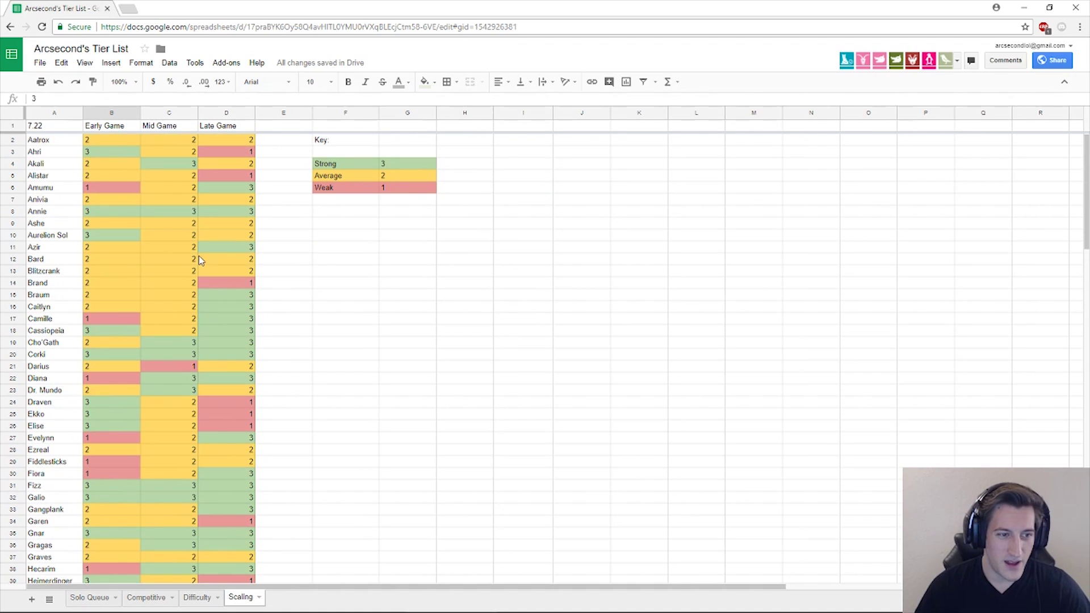
{"action": "left_click", "coordinate": [219, 379]}
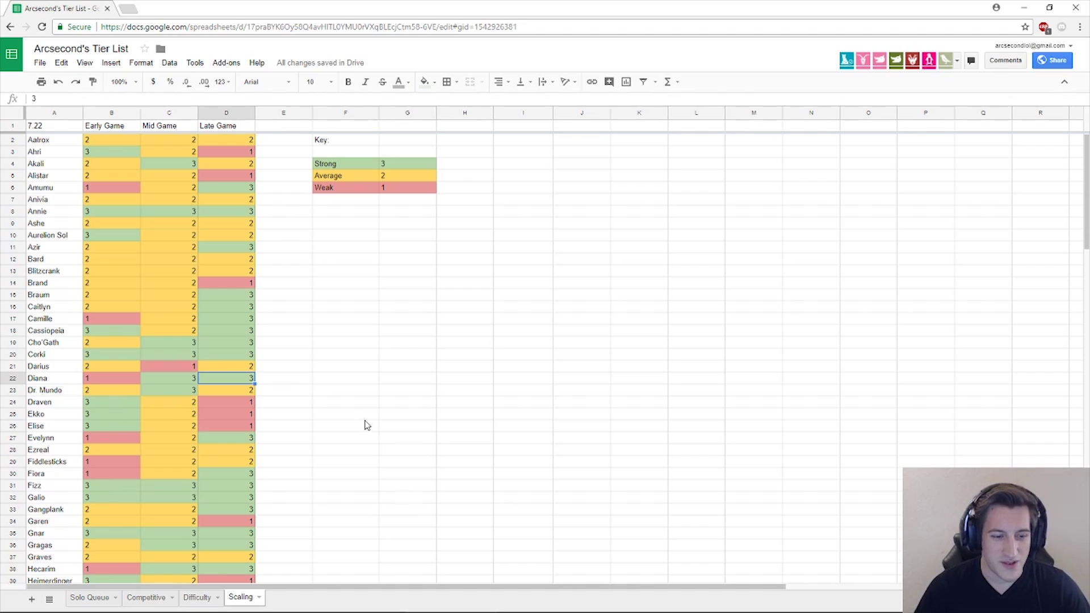
{"action": "left_click", "coordinate": [89, 601]}
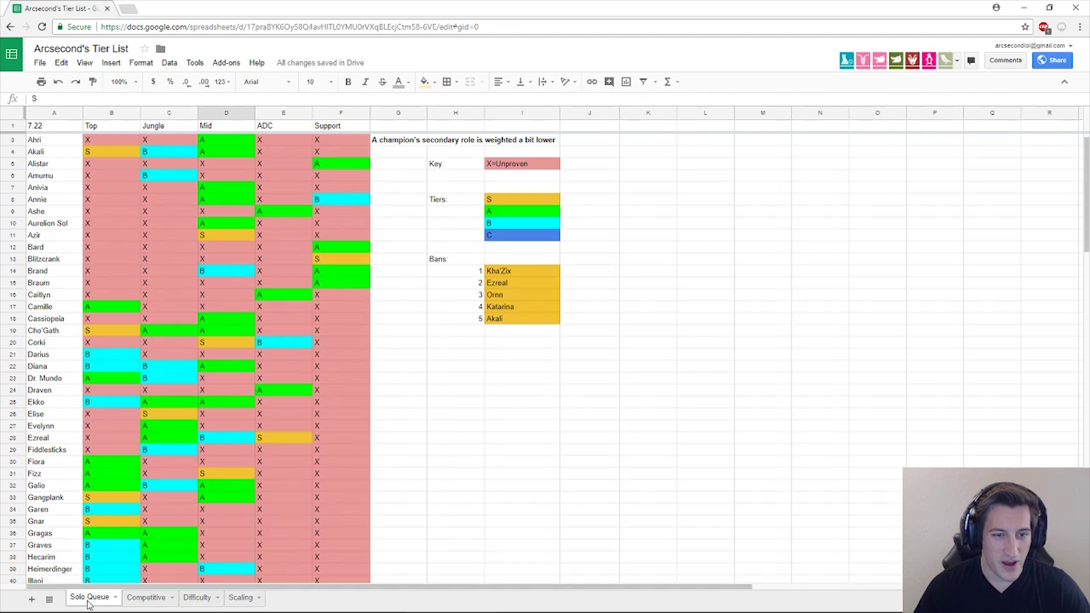